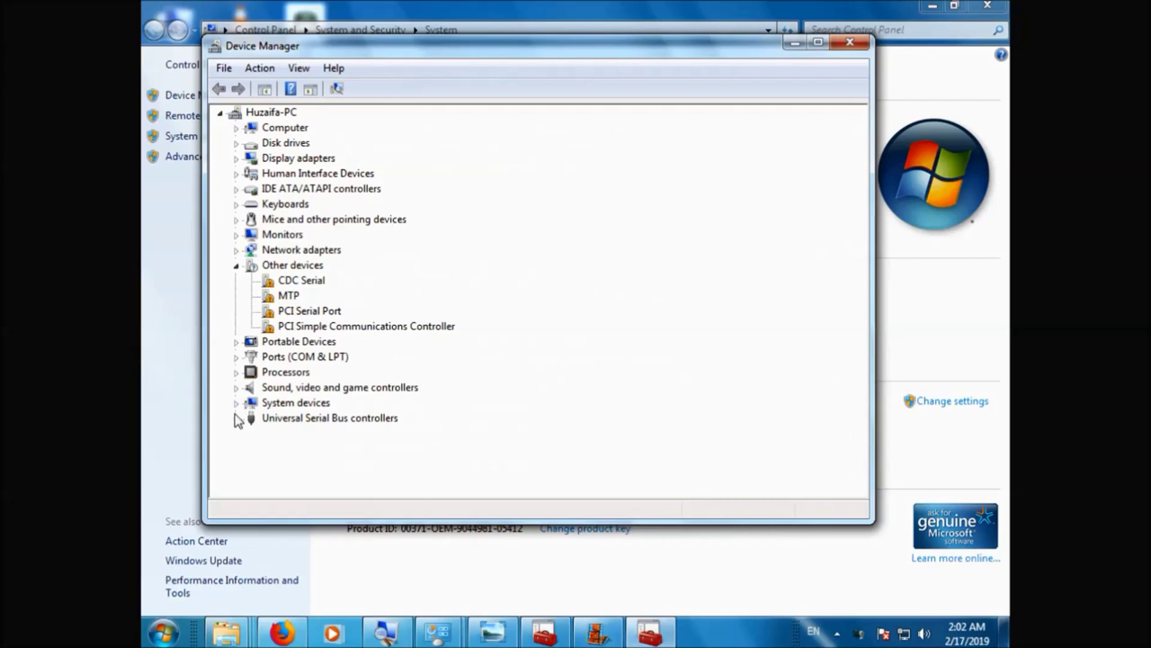
# - Expand the Universal Serial Bus controllers category and look through the USB devices it lists
pyautogui.click(235, 417)
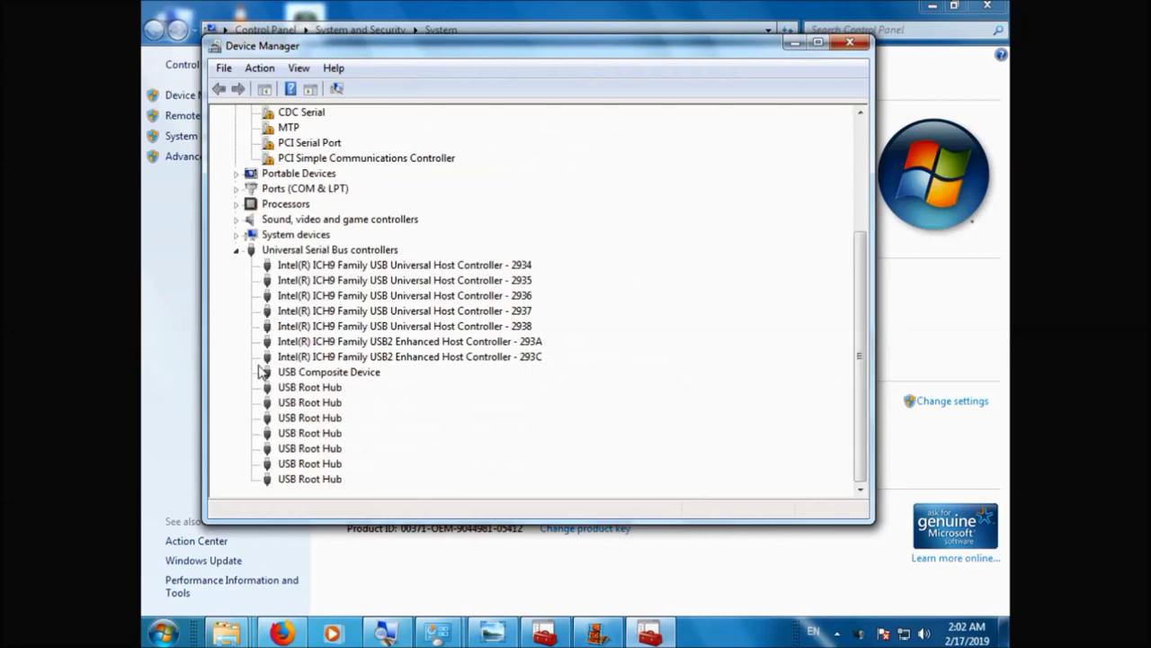
pyautogui.scroll(1, 288, 416)
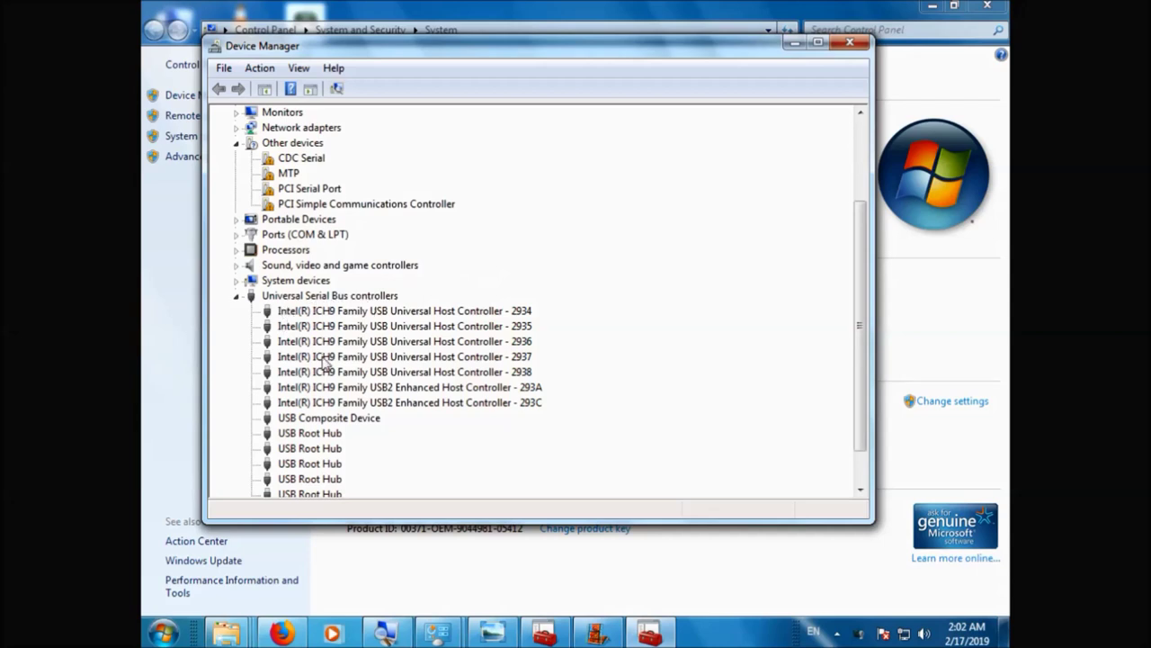
pyautogui.scroll(-1, 326, 367)
pyautogui.click(315, 419)
pyautogui.scroll(3, 328, 367)
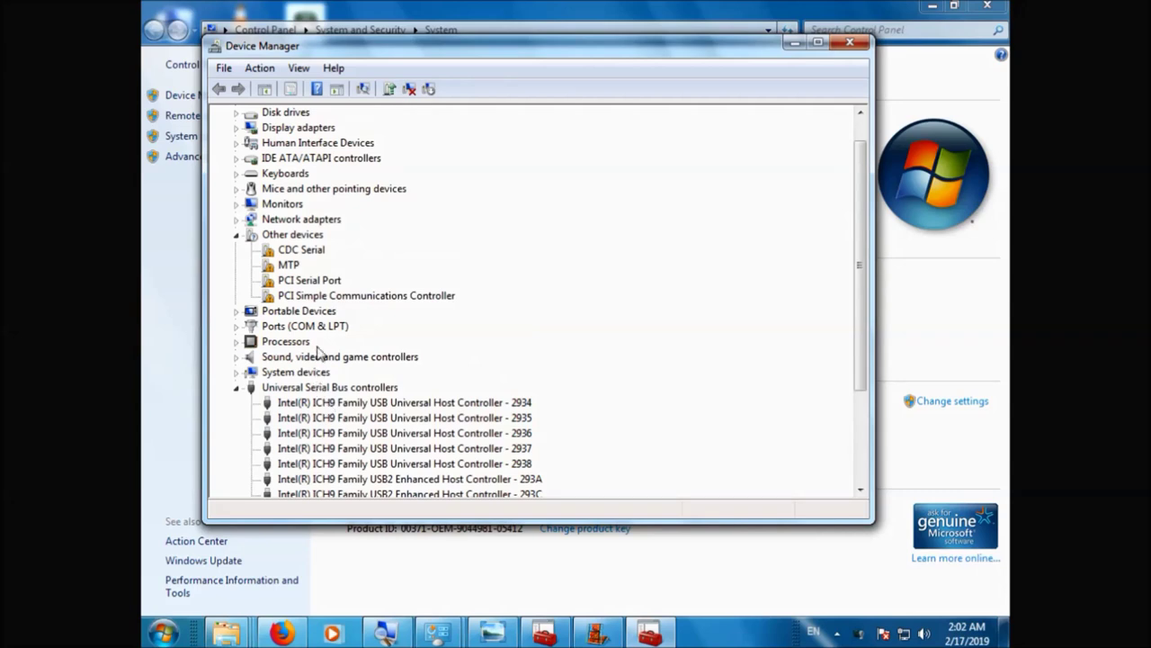
# - Examine the four entries under Other devices, from CDC Serial to PCI Simple Communications Controller, with Device Manager maximized
pyautogui.click(310, 251)
pyautogui.click(289, 265)
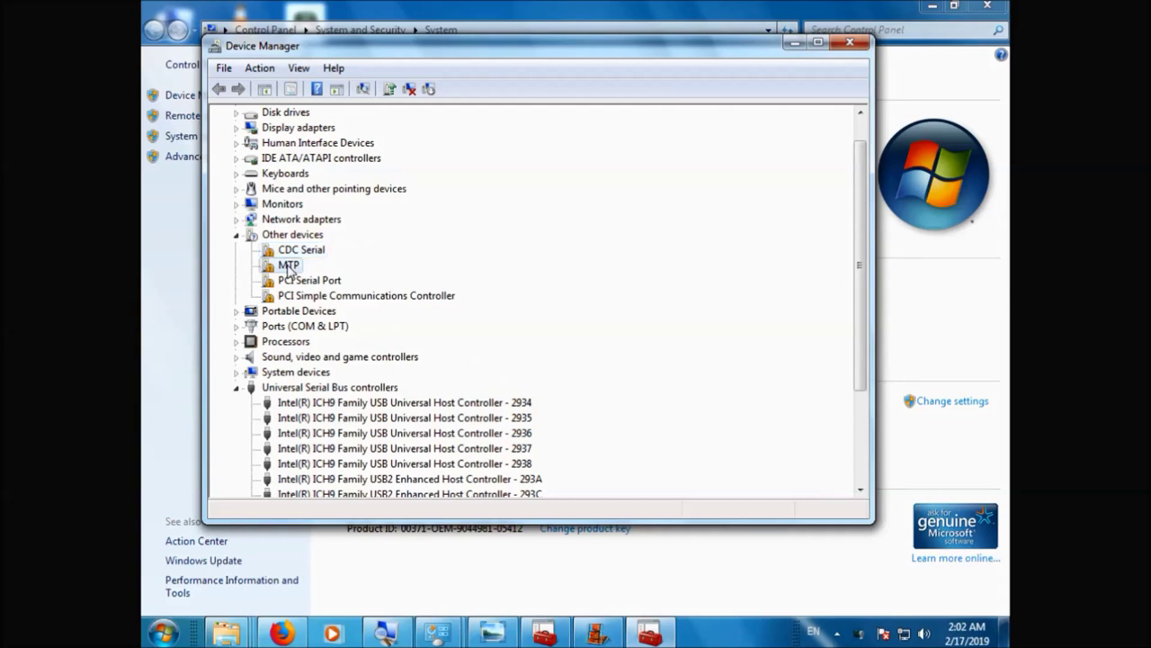
pyautogui.click(295, 281)
pyautogui.click(296, 297)
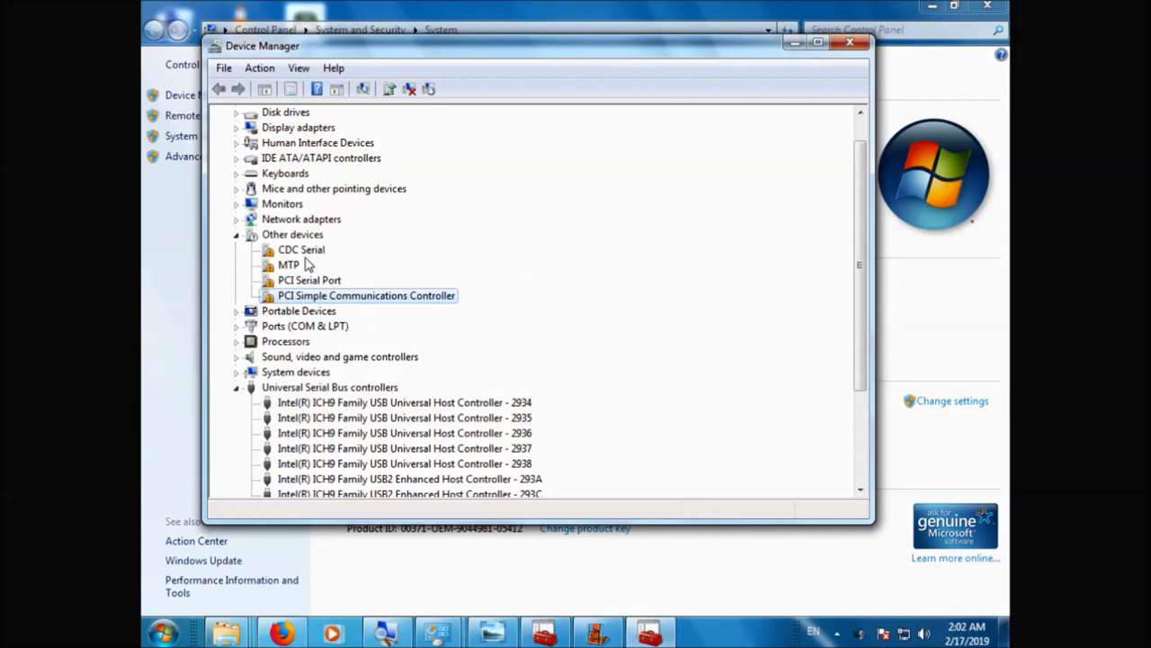
pyautogui.click(818, 42)
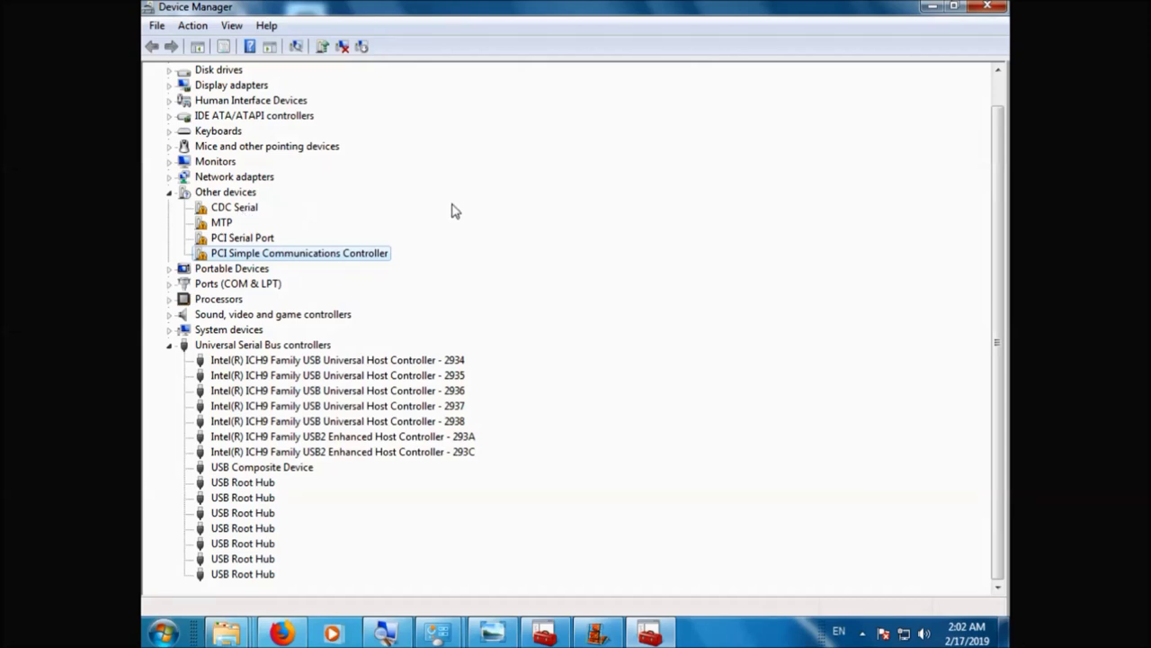
pyautogui.click(241, 240)
pyautogui.click(214, 209)
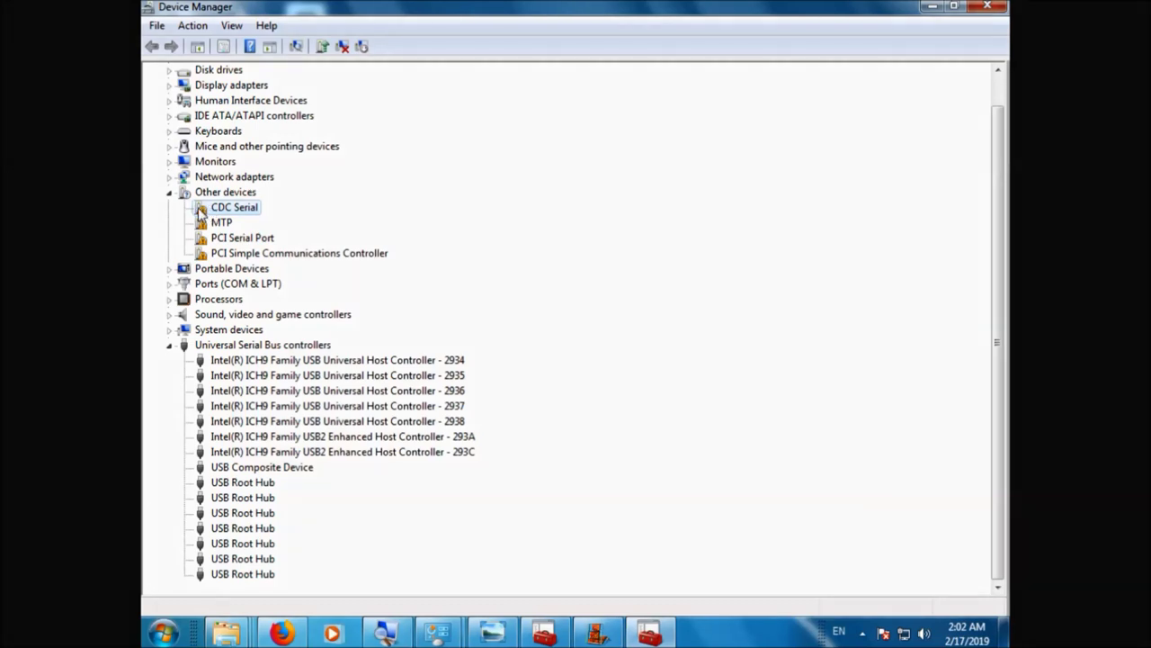
# - Try to update the CDC Serial driver manually, browsing to New Volume (H:) as the driver folder, and cancel the update
pyautogui.rightClick(200, 211)
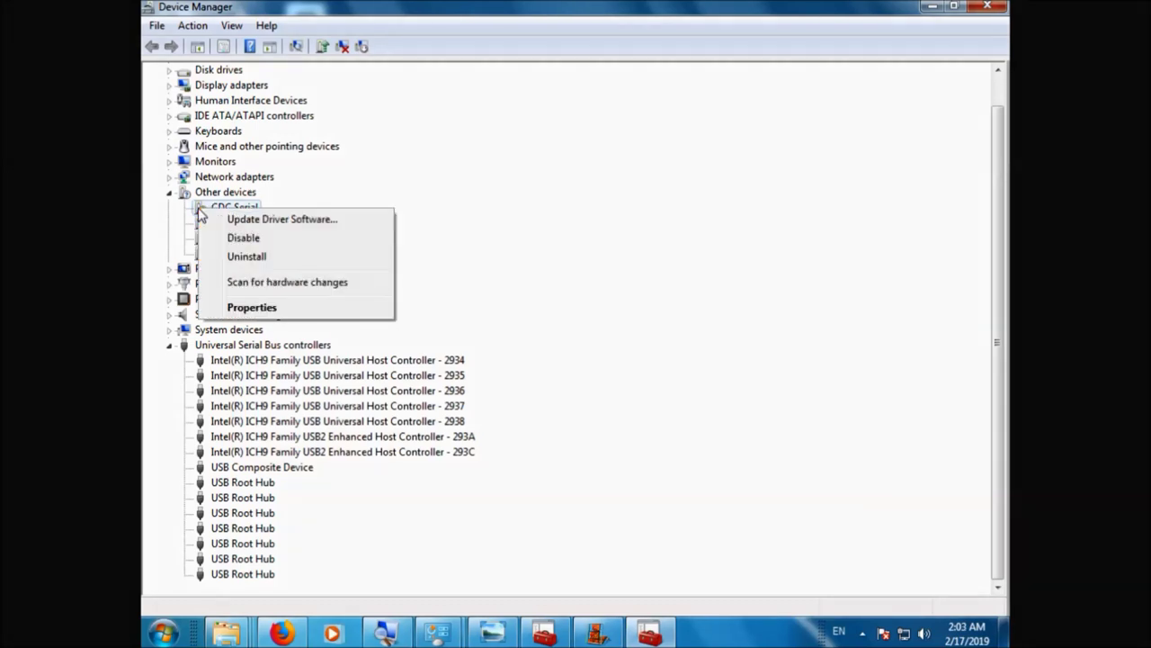
pyautogui.click(256, 221)
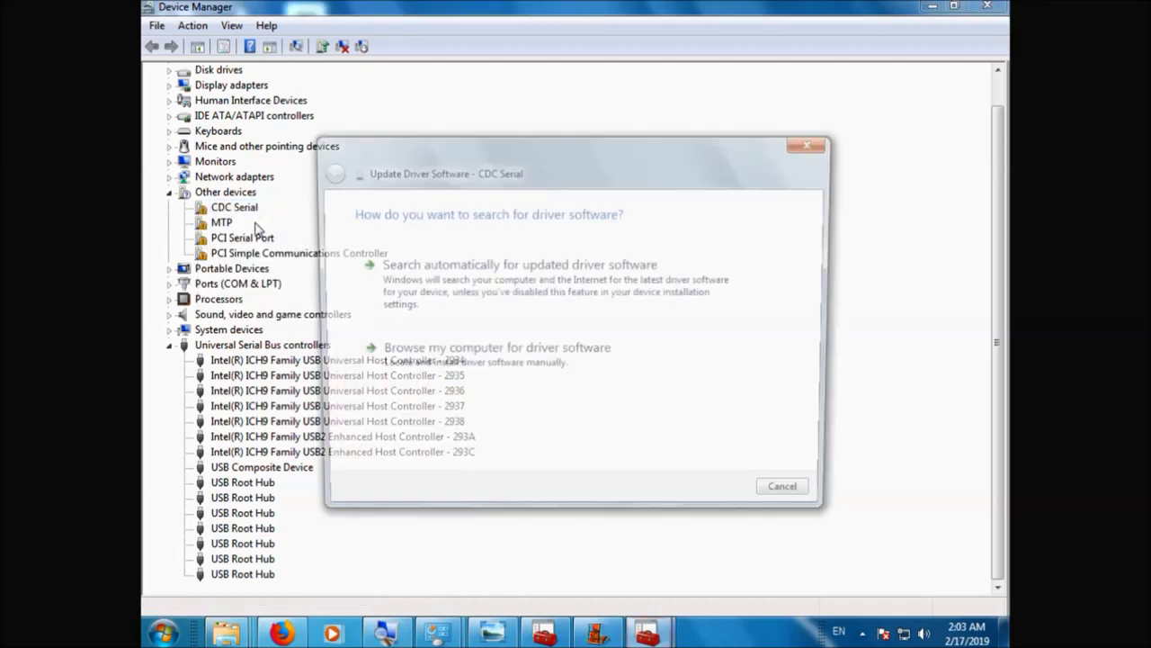
pyautogui.click(423, 356)
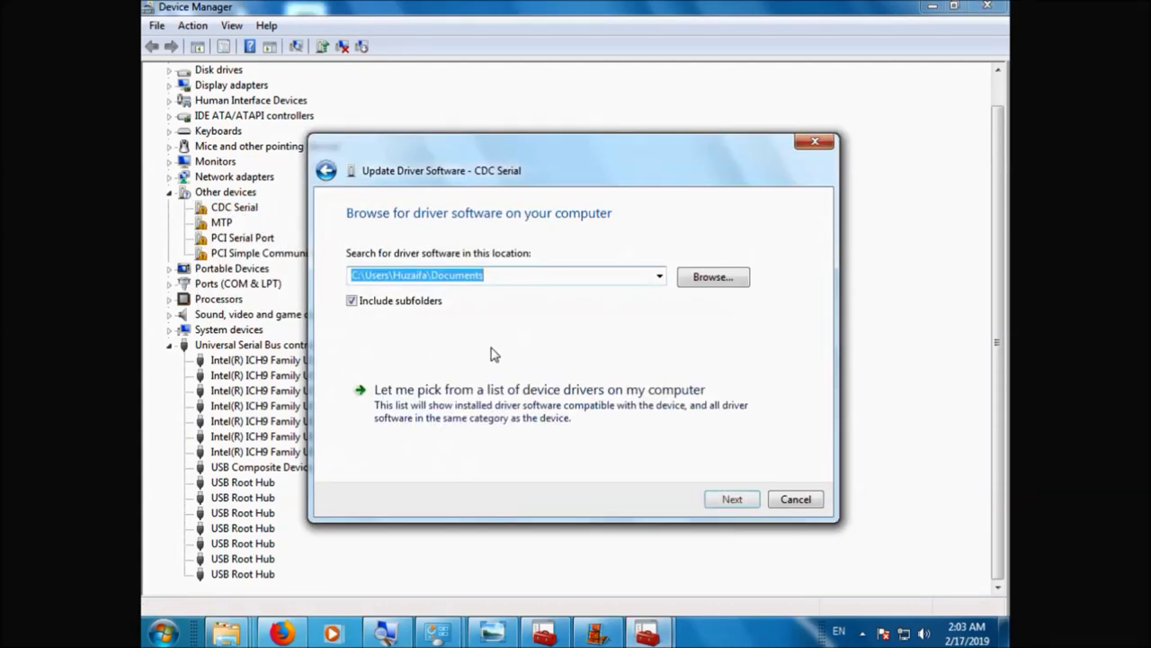
pyautogui.click(696, 286)
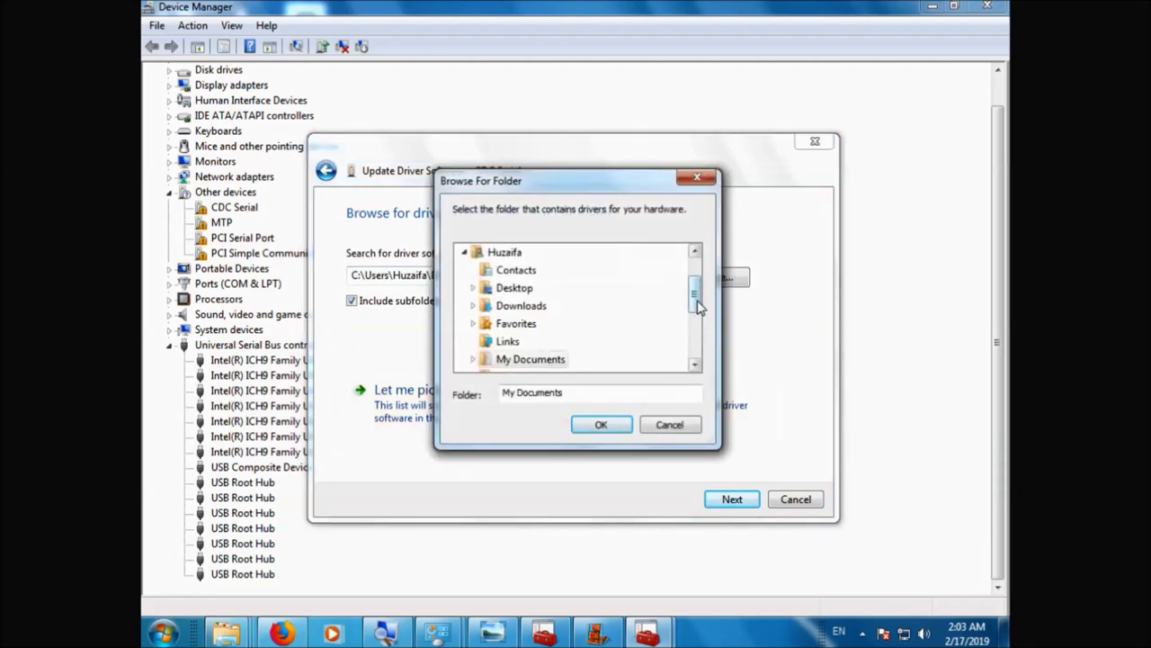
pyautogui.moveTo(697, 304); pyautogui.dragTo(695, 338)
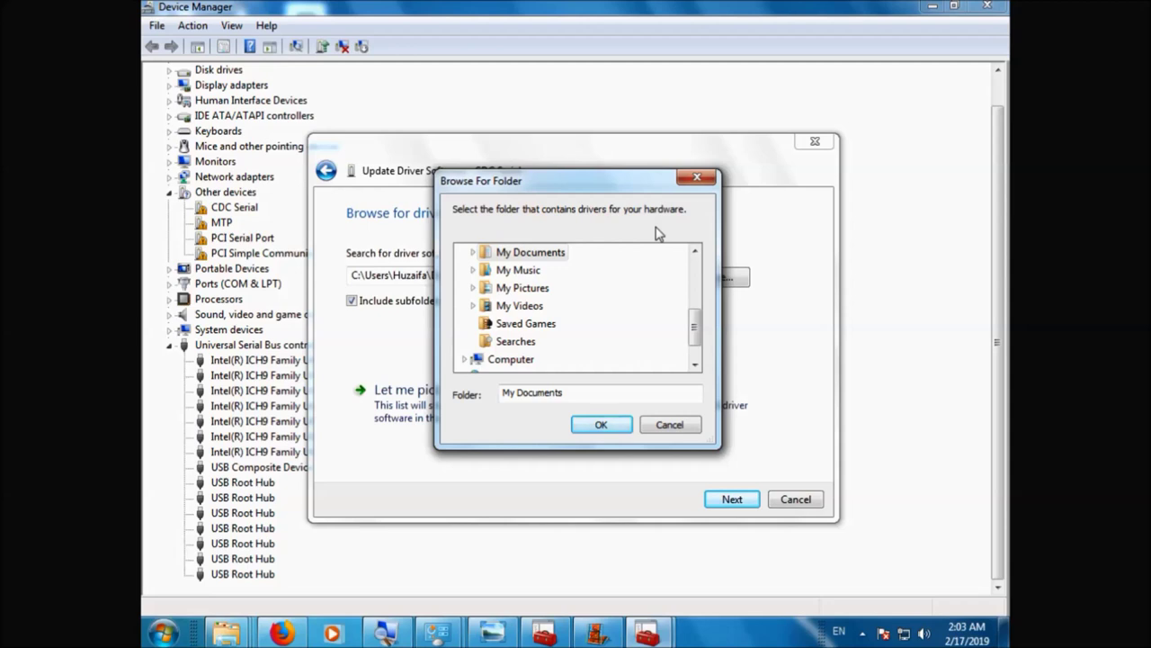
pyautogui.click(464, 359)
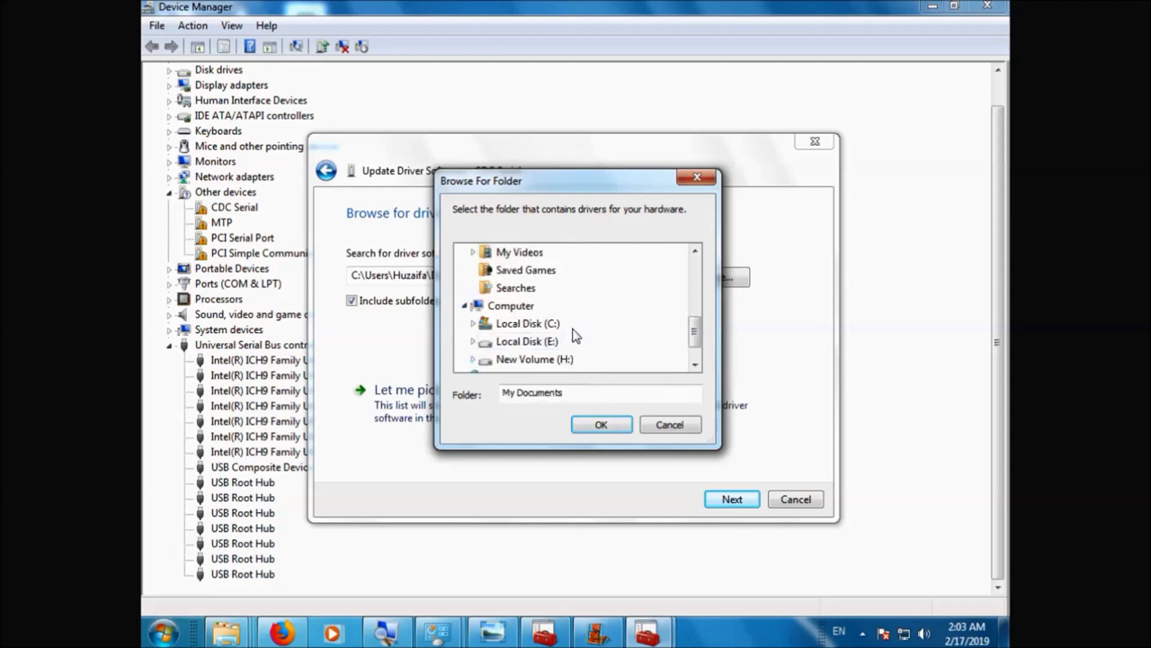
pyautogui.scroll(-1, 576, 335)
pyautogui.click(567, 326)
pyautogui.scroll(1, 567, 326)
pyautogui.scroll(-1, 567, 333)
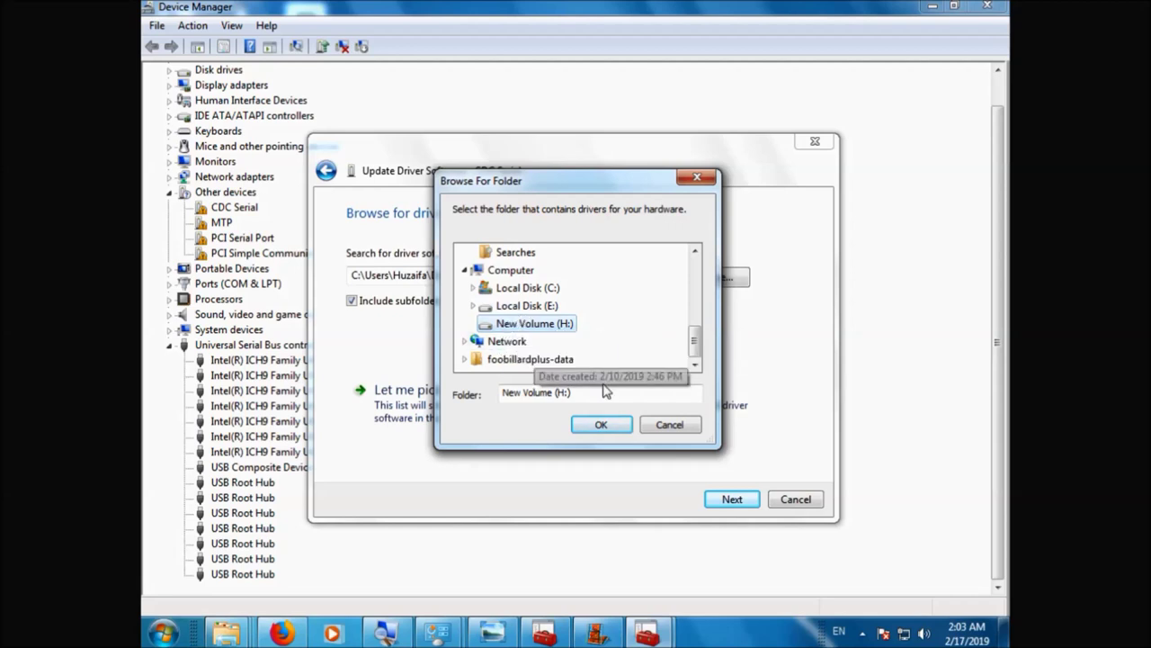
pyautogui.click(651, 429)
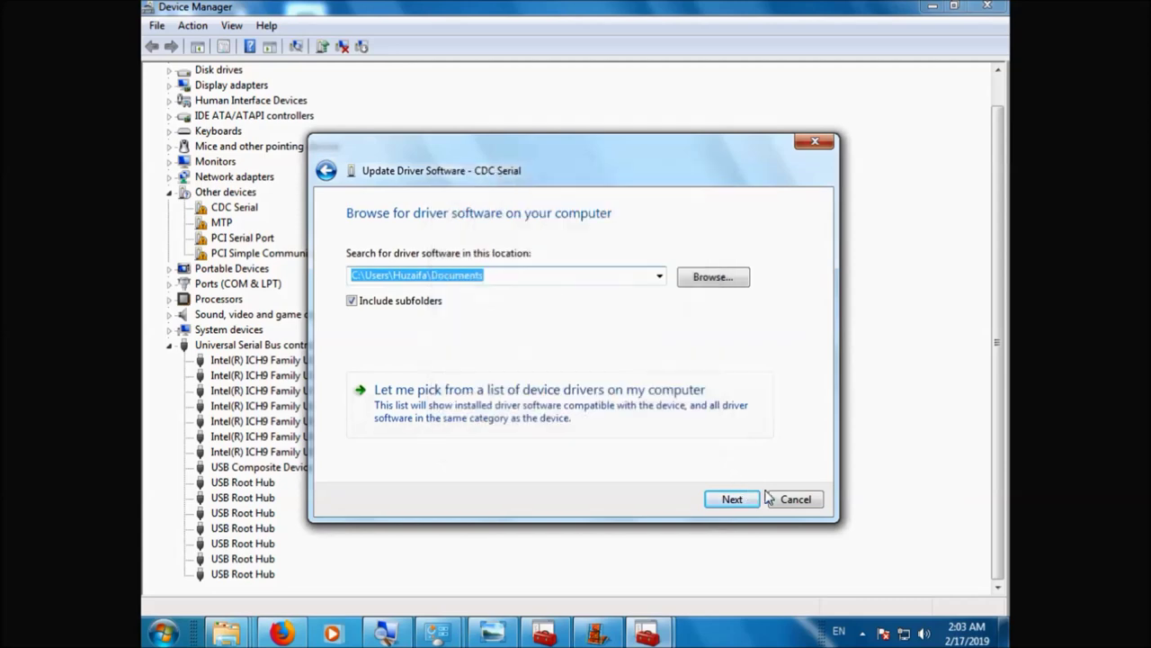
pyautogui.click(784, 500)
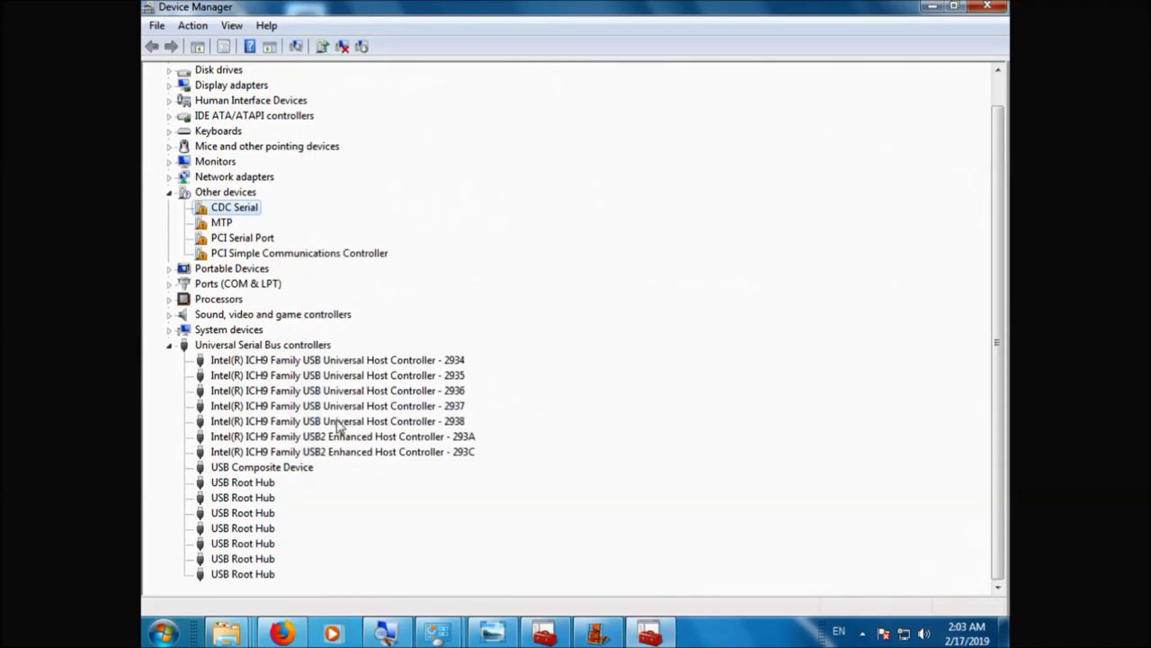
# - Close Device Manager and the System window, and open Devices and Printers in the Control Panel
pyautogui.click(993, 15)
pyautogui.click(969, 18)
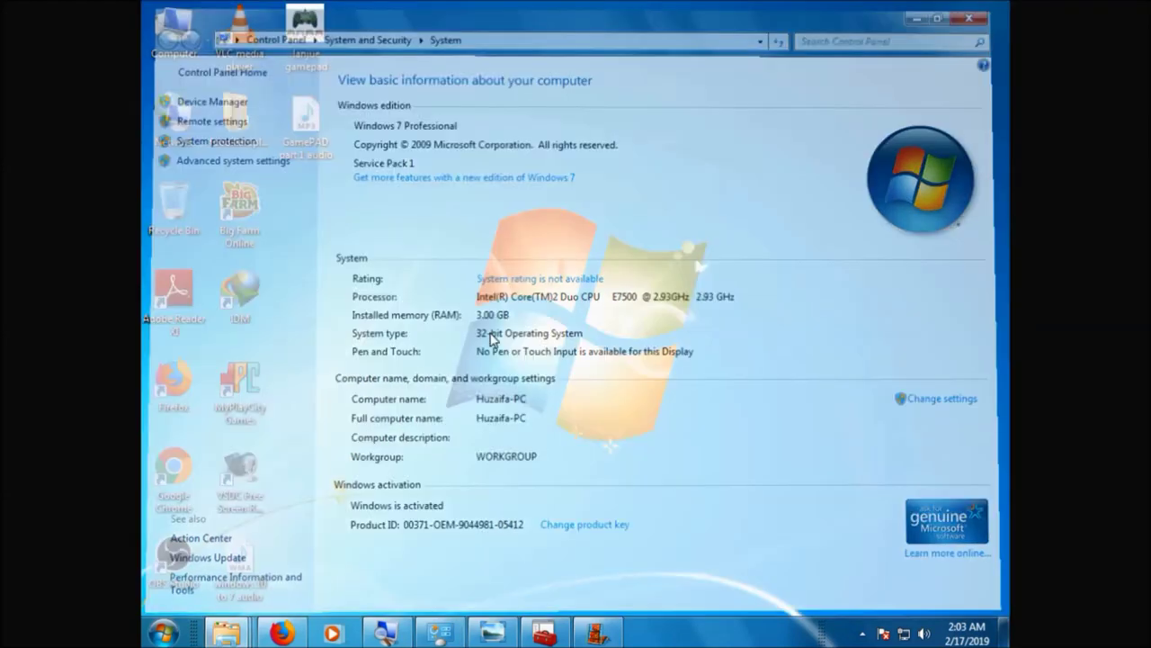
pyautogui.click(163, 632)
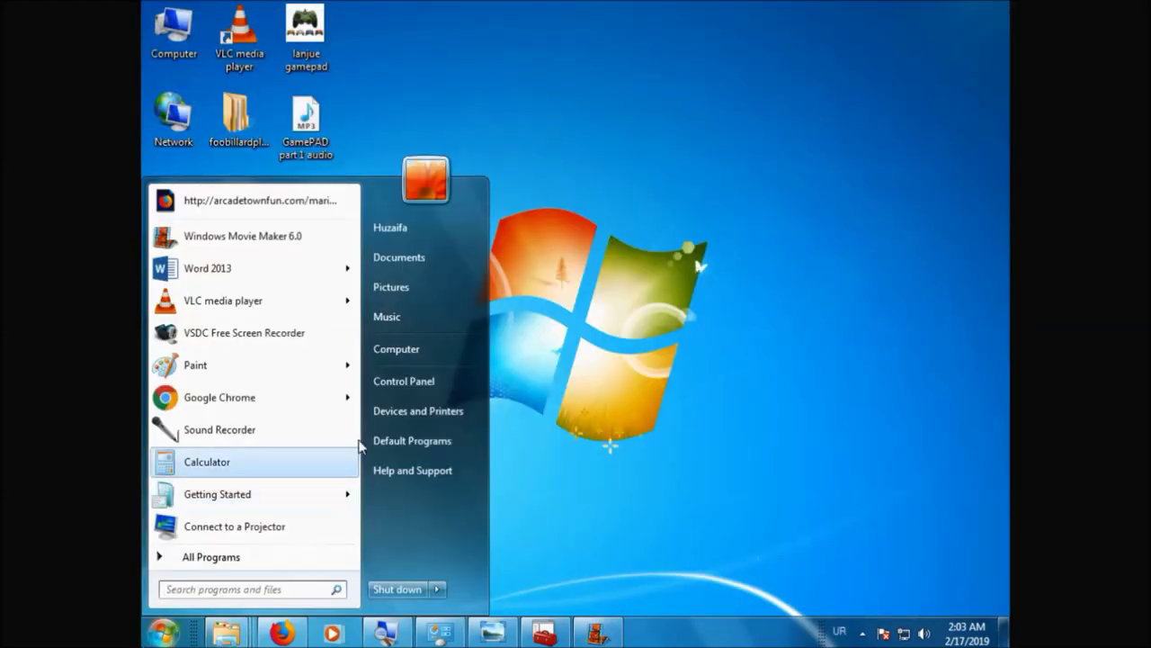
pyautogui.click(417, 383)
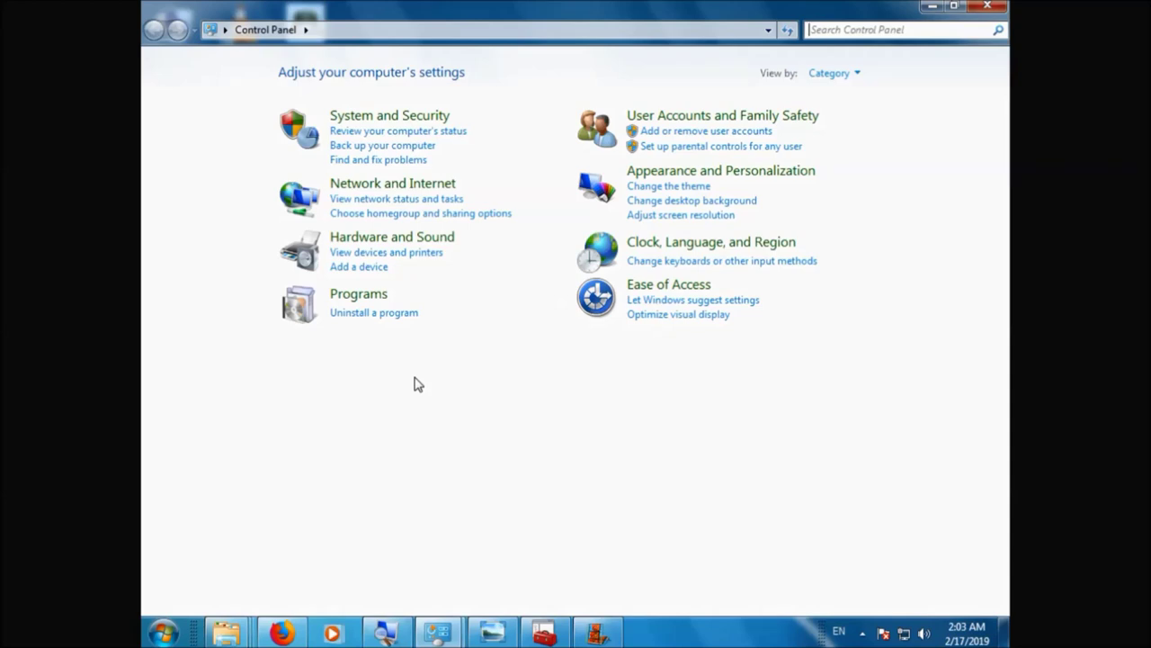
pyautogui.click(390, 253)
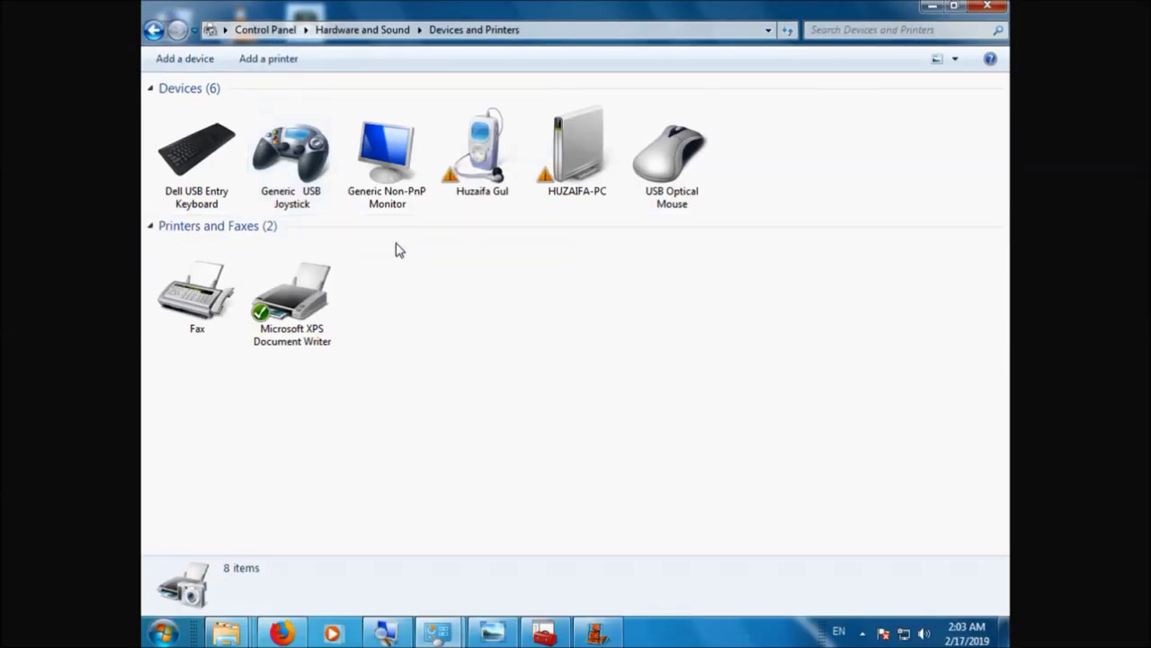
pyautogui.click(151, 90)
pyautogui.click(151, 90)
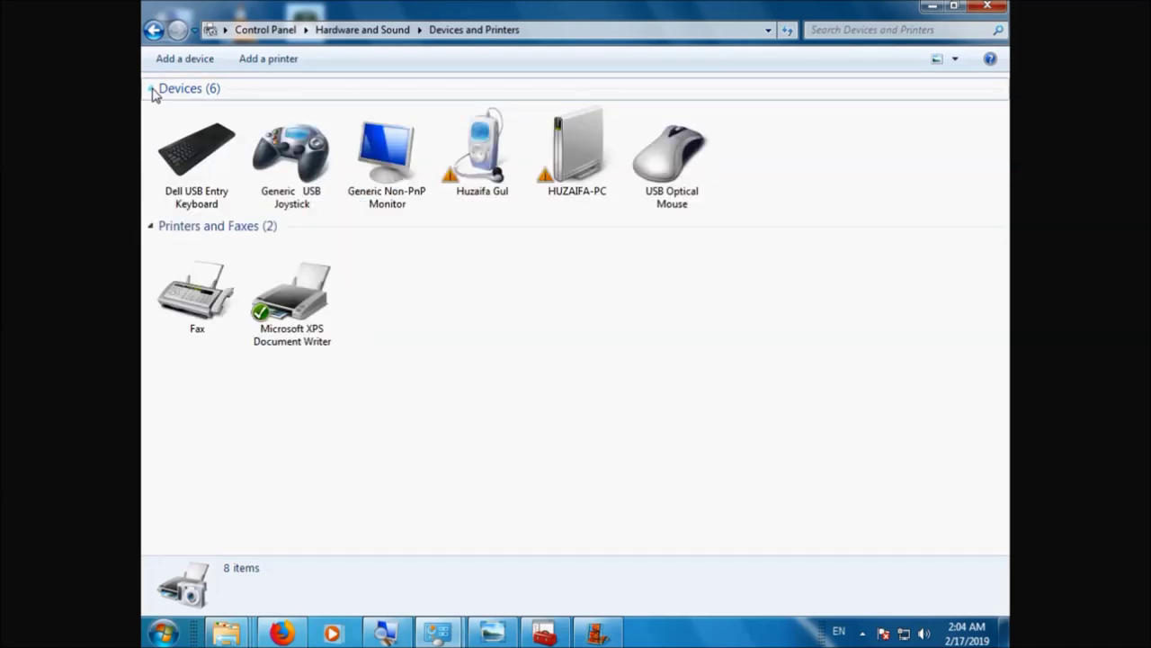
pyautogui.click(151, 90)
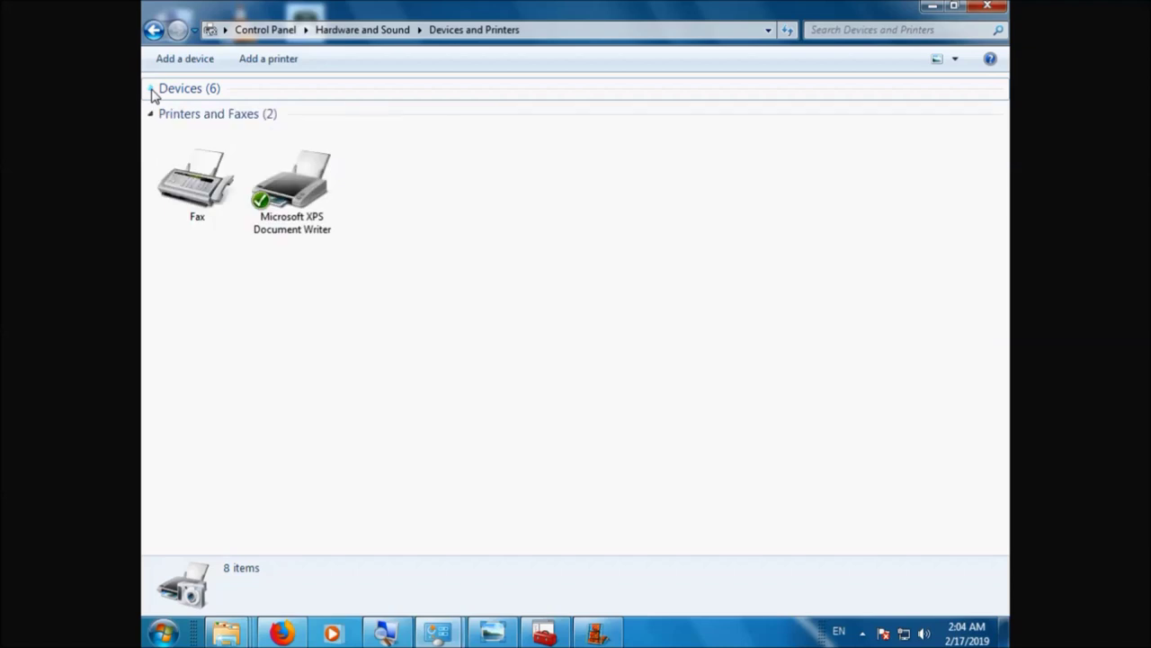
pyautogui.click(151, 90)
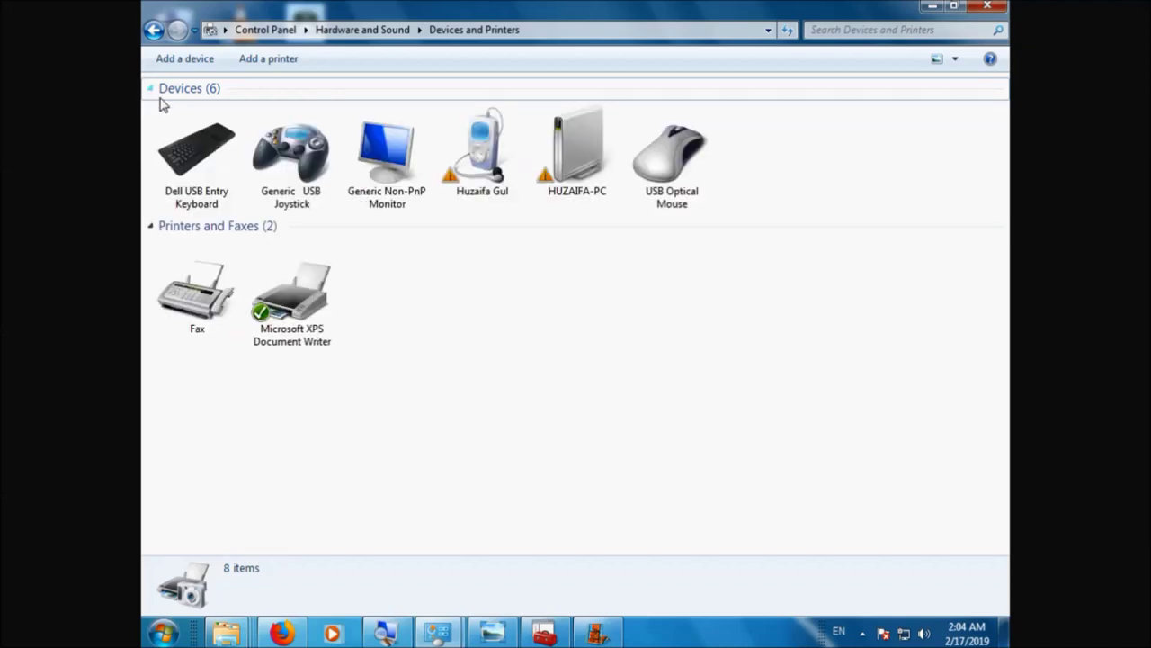
# - Open the game controller settings of the Generic USB Joystick and bring up the controller's properties
pyautogui.click(287, 144)
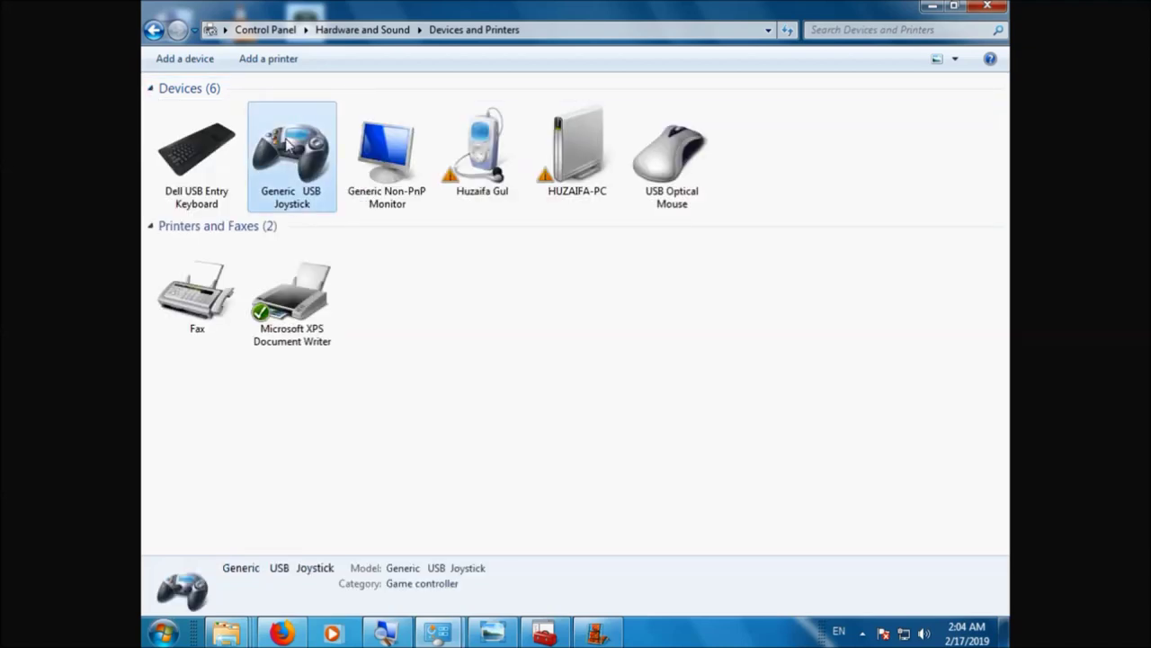
pyautogui.rightClick(286, 142)
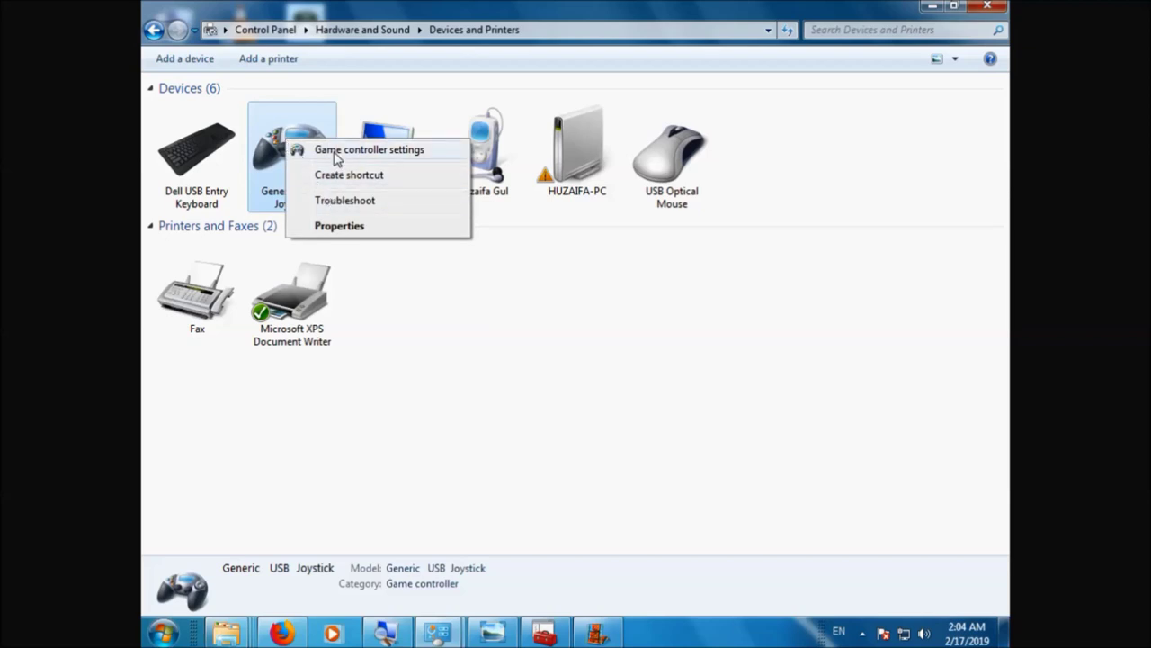
pyautogui.click(337, 151)
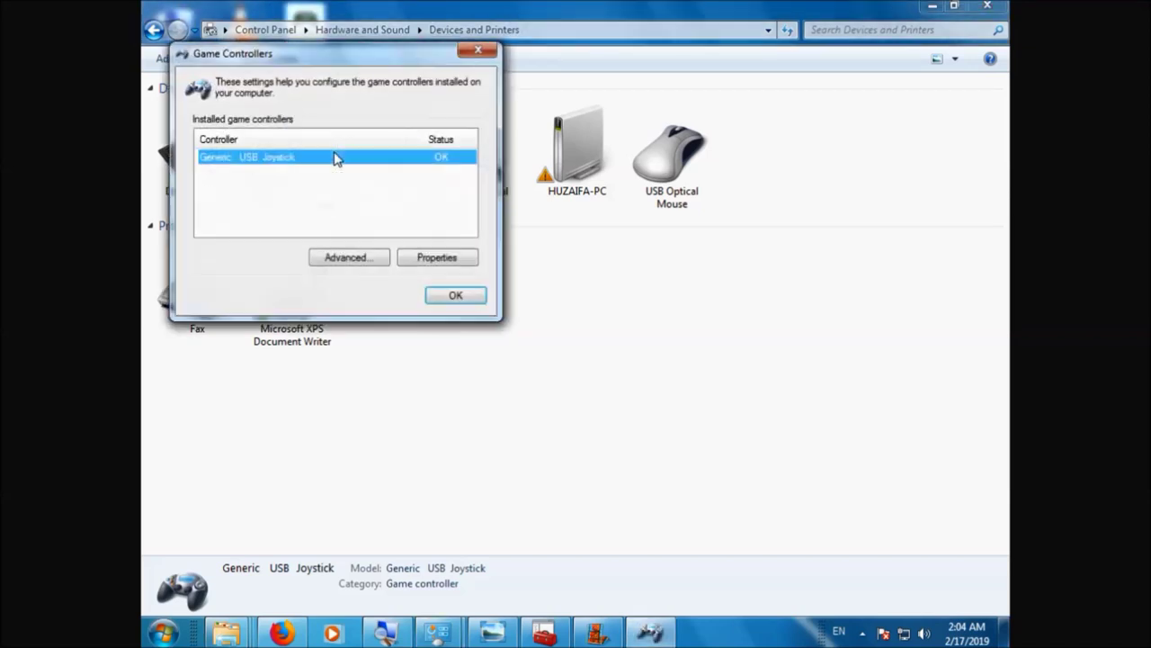
pyautogui.moveTo(333, 64); pyautogui.dragTo(514, 206)
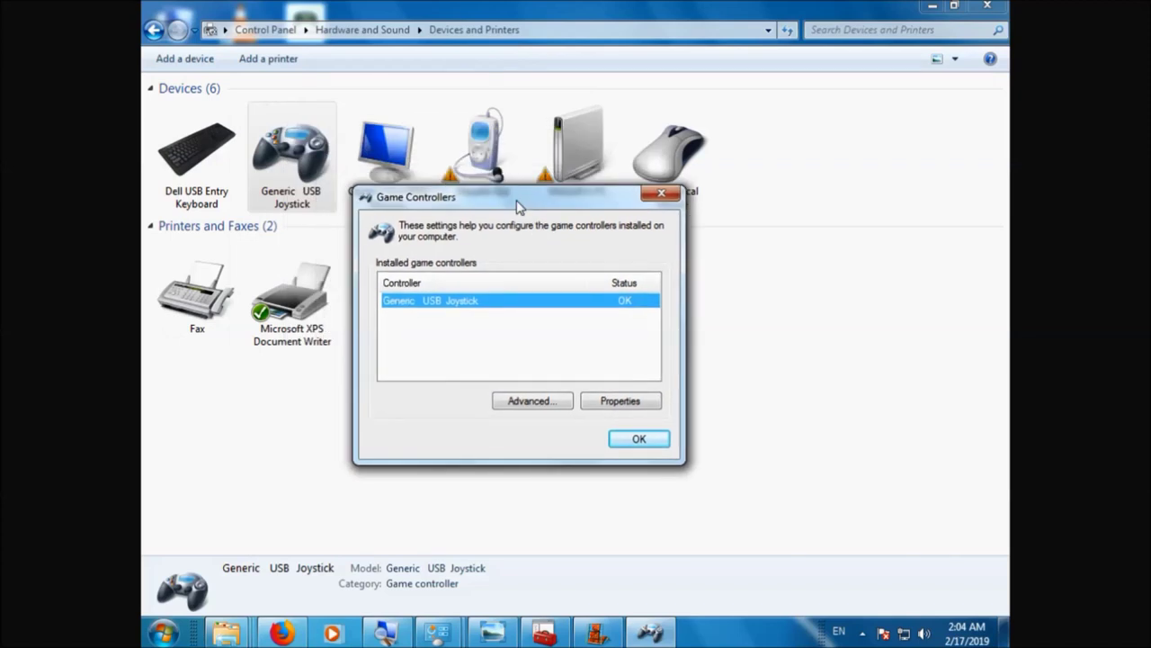
pyautogui.click(619, 401)
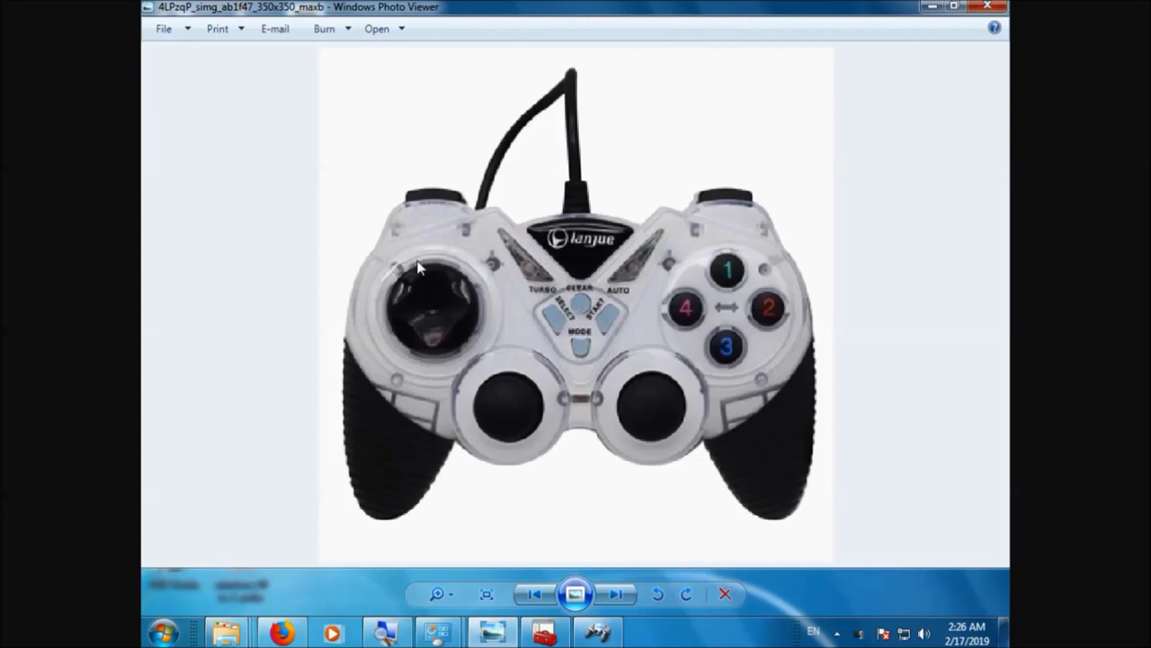
# - Compare the axes, buttons and point of view hat on the joystick's Test page with the gamepad photo
pyautogui.click(597, 633)
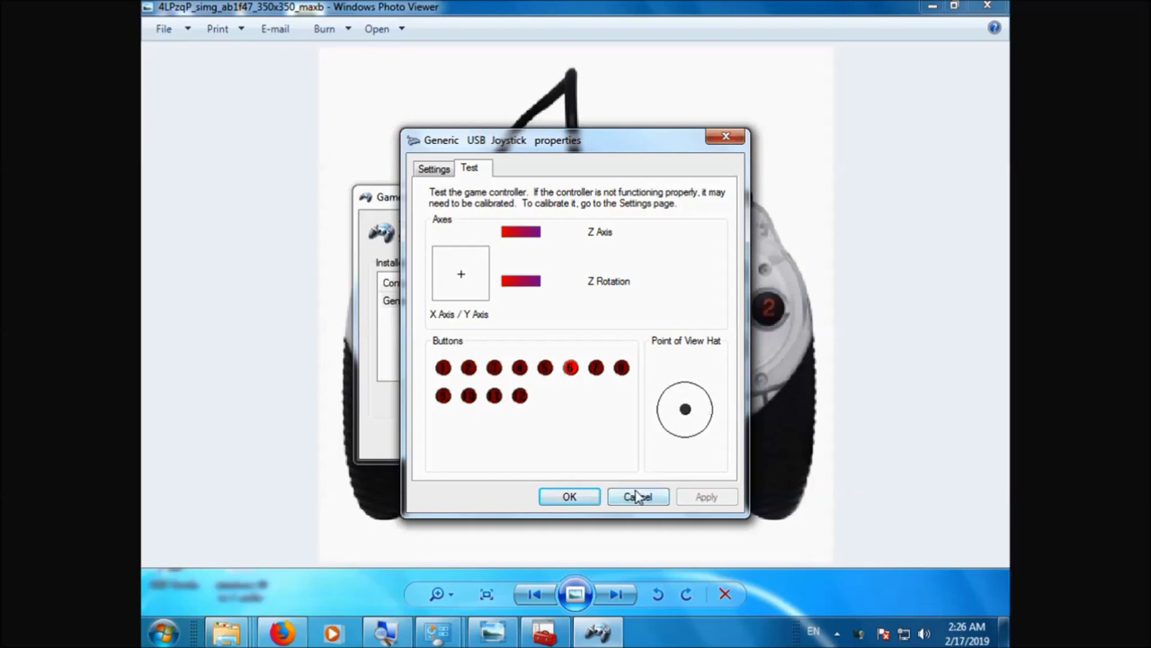
pyautogui.moveTo(576, 144); pyautogui.dragTo(620, 126)
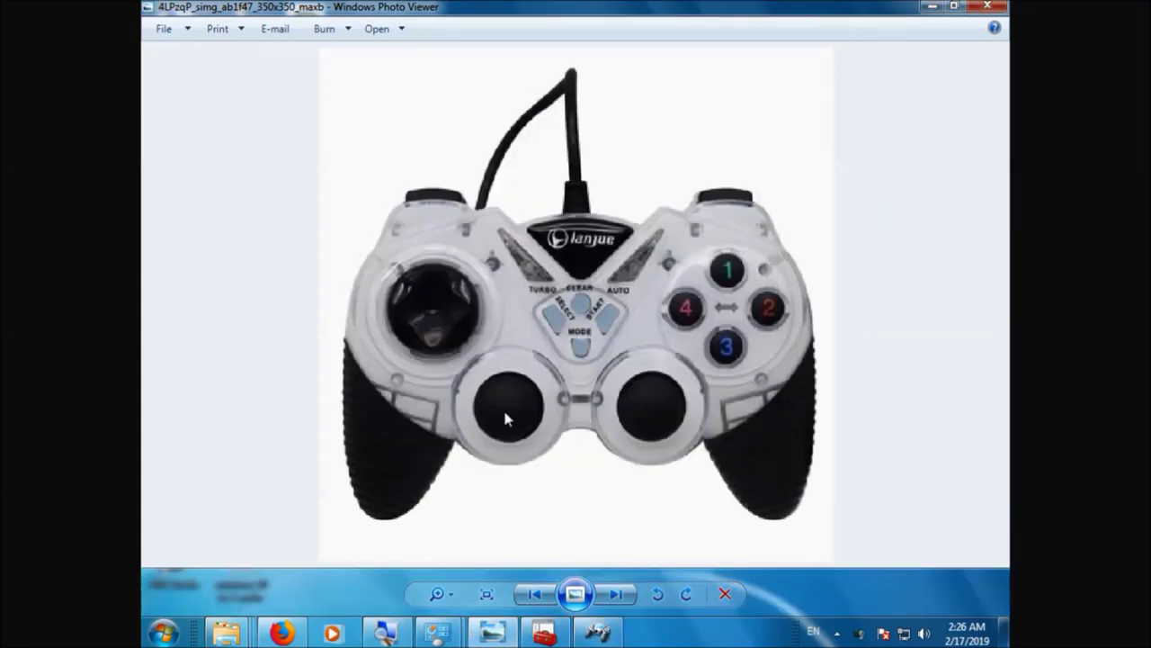
pyautogui.click(598, 632)
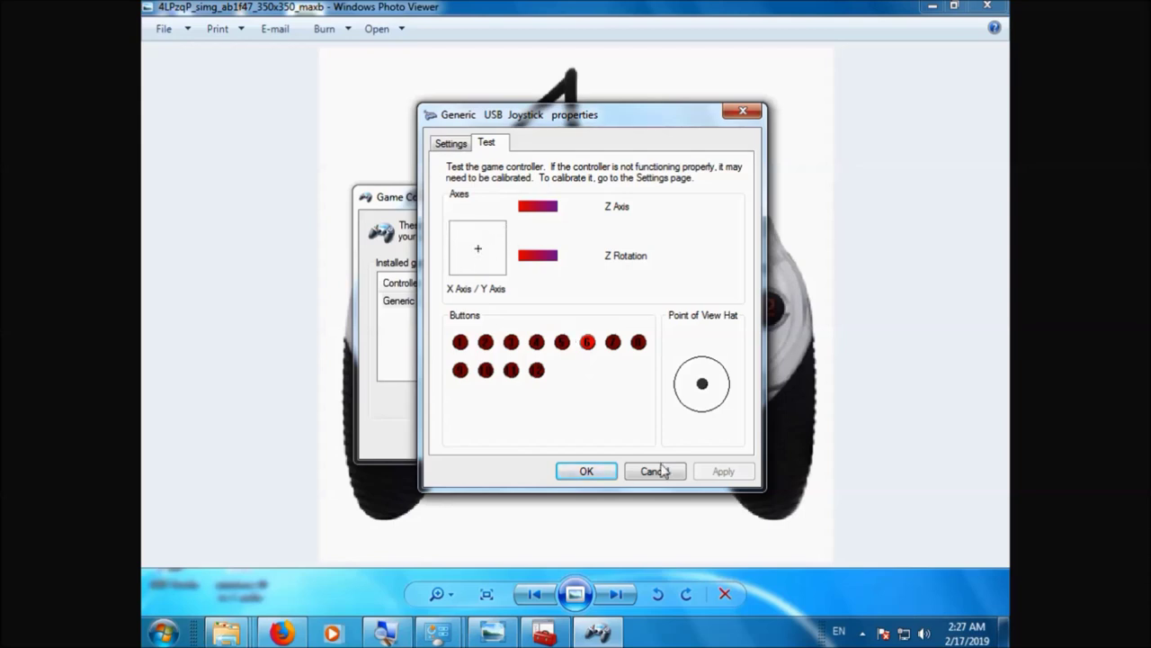
pyautogui.click(821, 249)
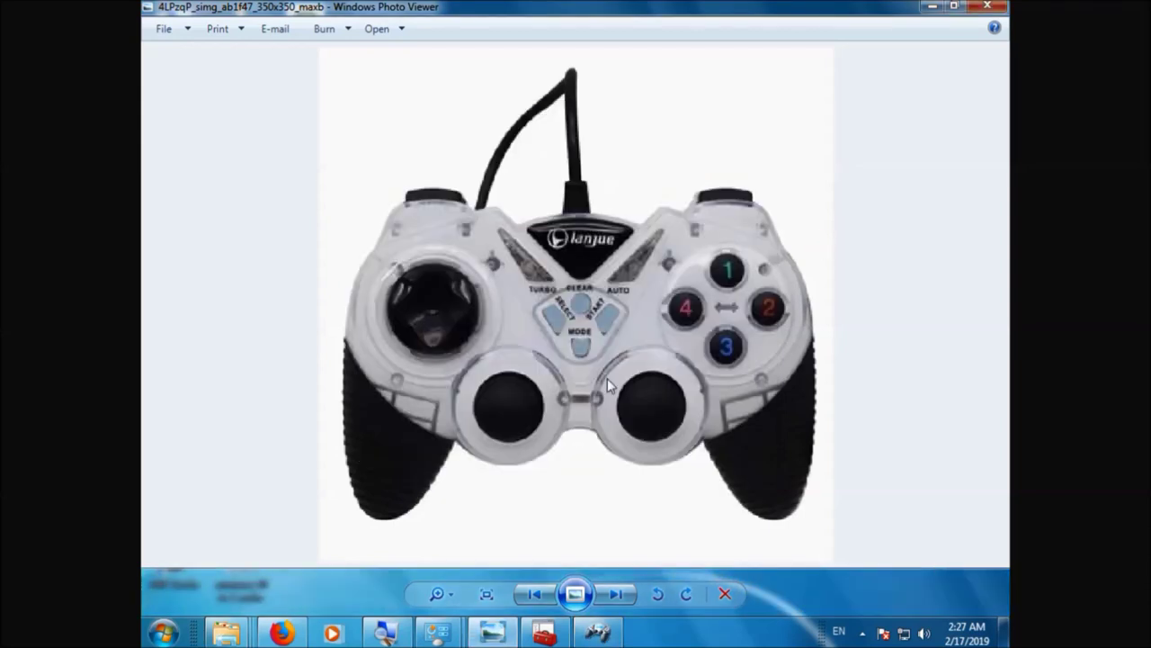
pyautogui.click(598, 633)
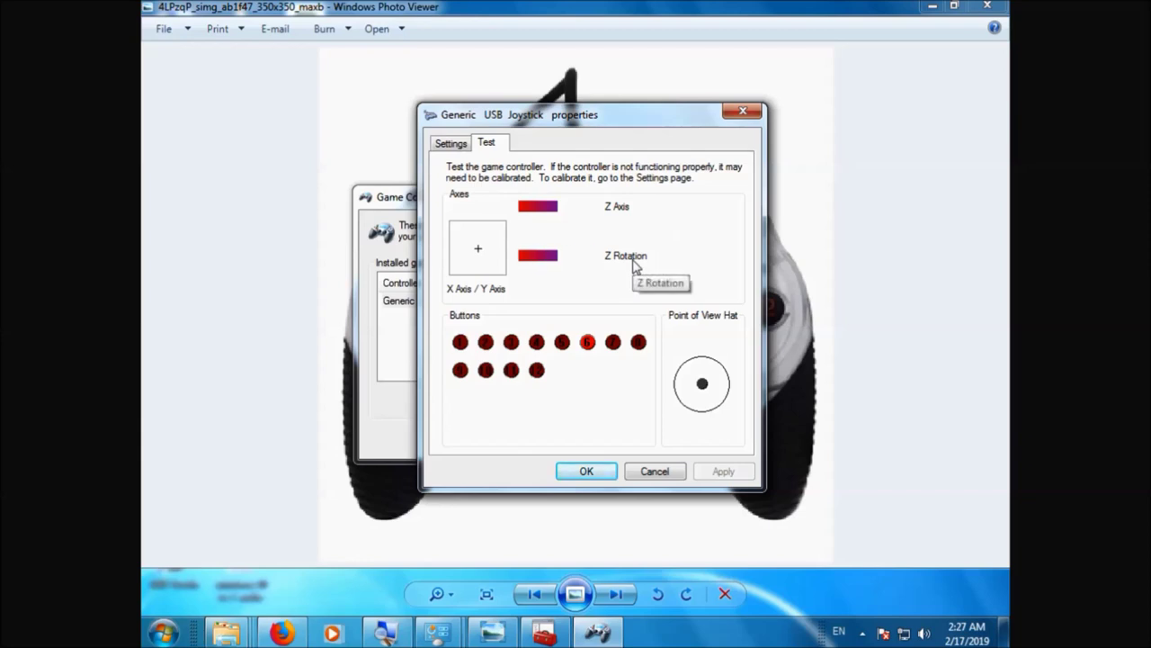
pyautogui.click(835, 316)
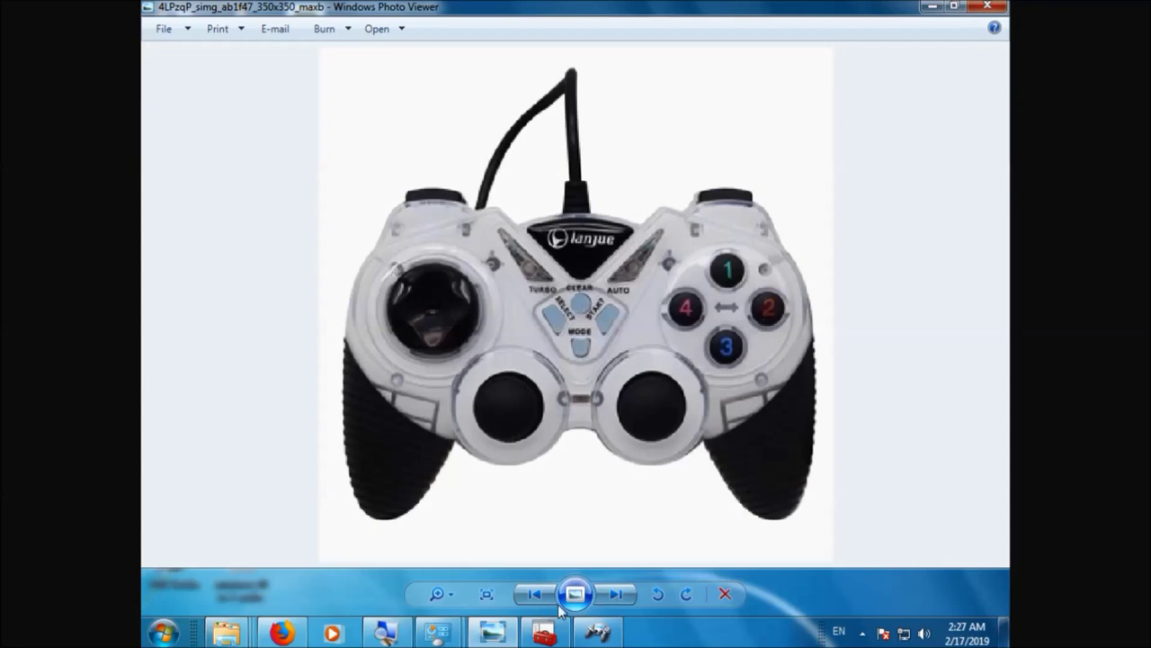
pyautogui.click(597, 633)
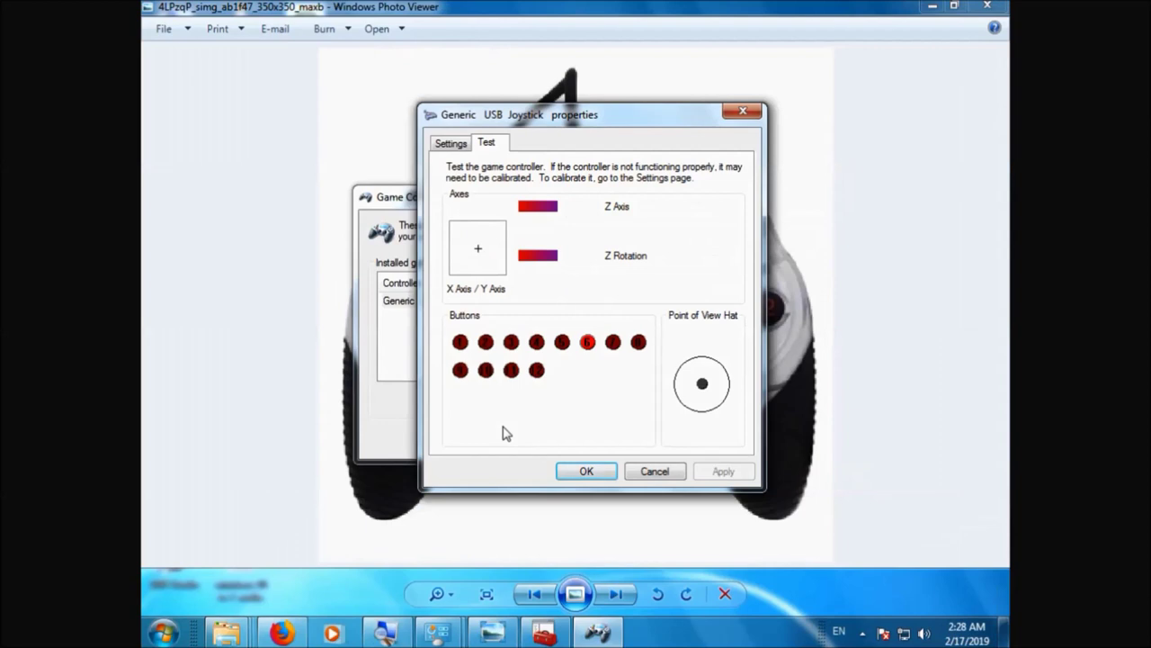
# - Check the gamepad photo again and start the Game Device Calibration wizard for the Generic USB Joystick from its properties
pyautogui.click(889, 327)
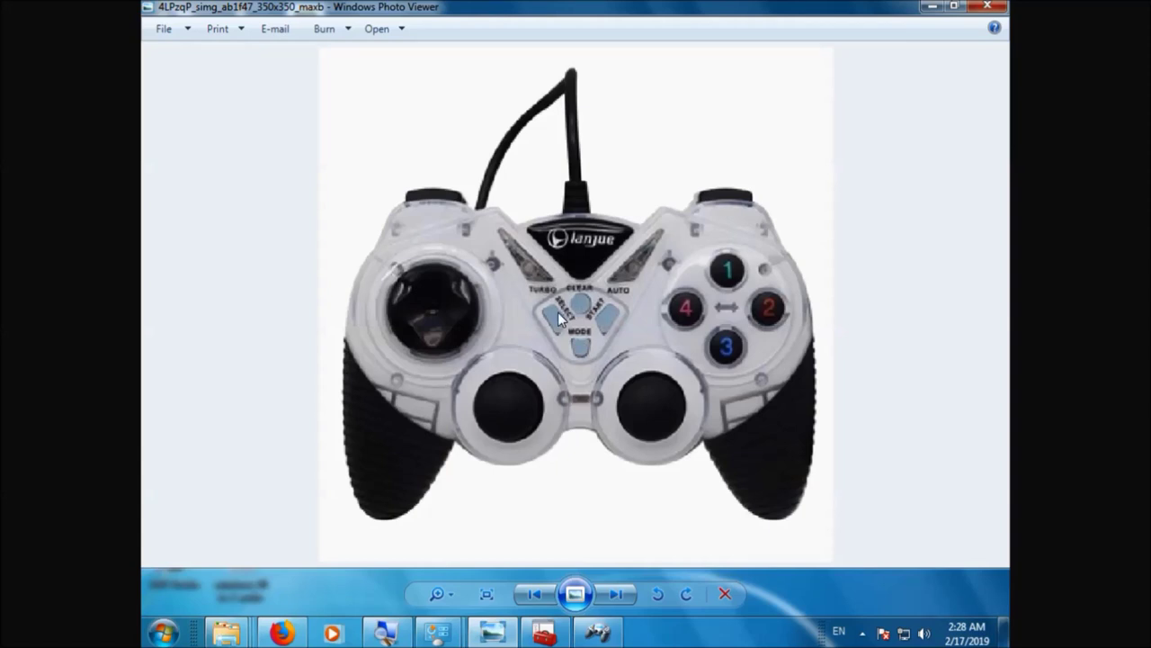
pyautogui.click(597, 633)
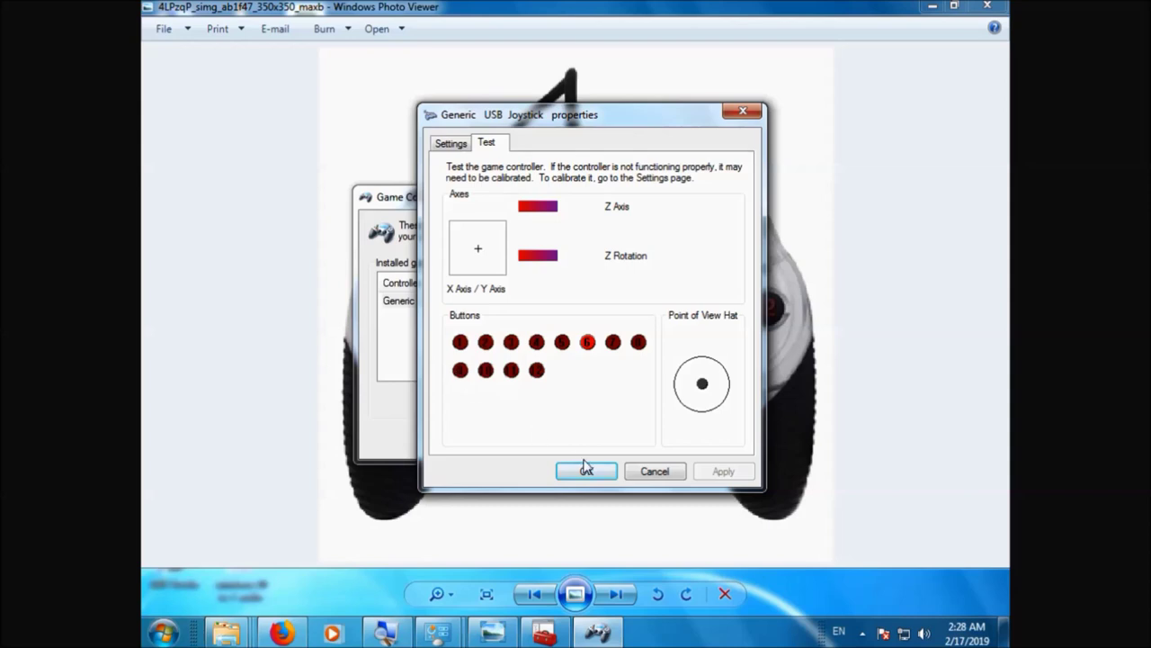
pyautogui.click(450, 145)
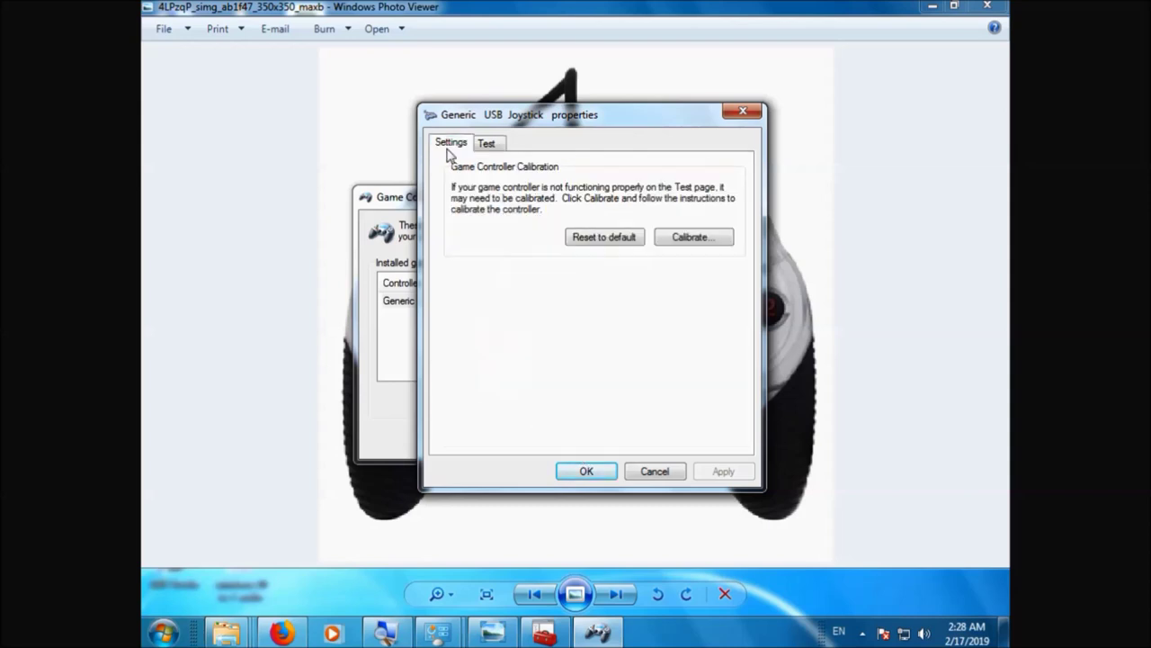
pyautogui.click(663, 239)
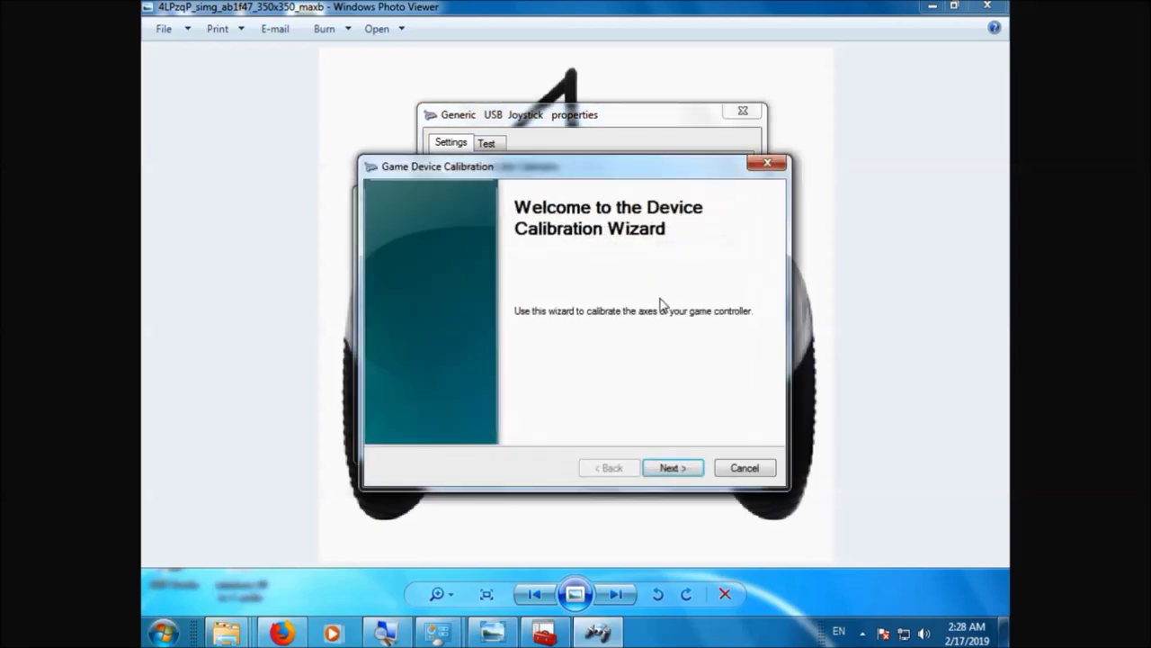
pyautogui.click(680, 469)
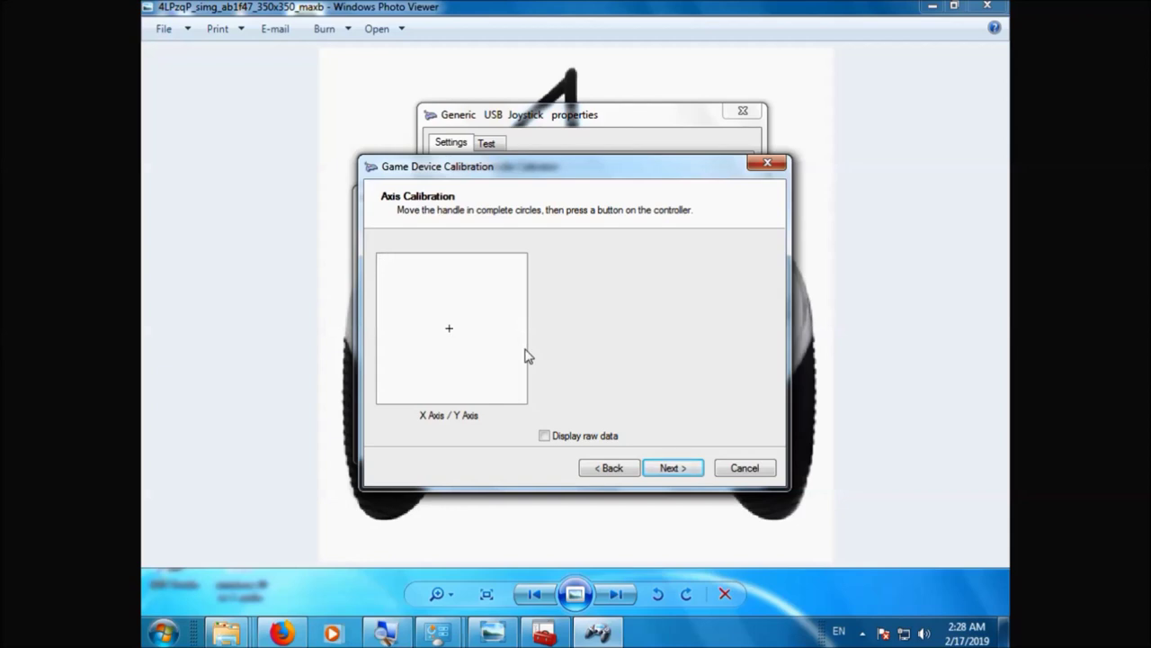
# - Calibrate the joystick's X Axis / Y Axis by moving the handle in circles, and verify the centre point
pyautogui.click(511, 637)
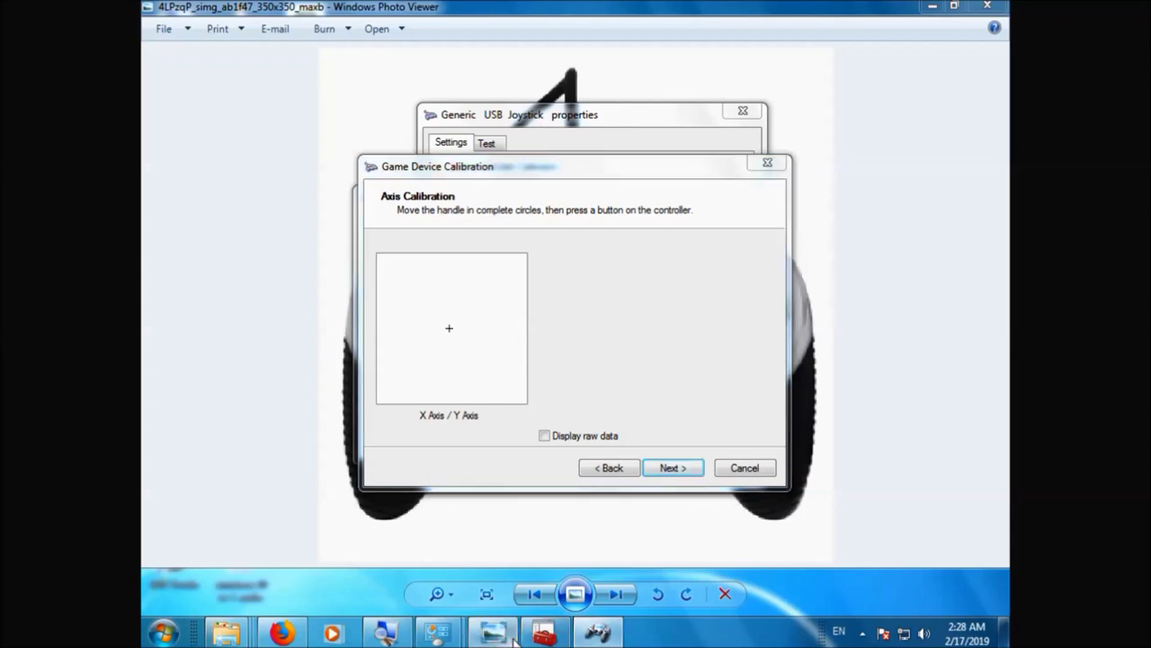
pyautogui.click(594, 637)
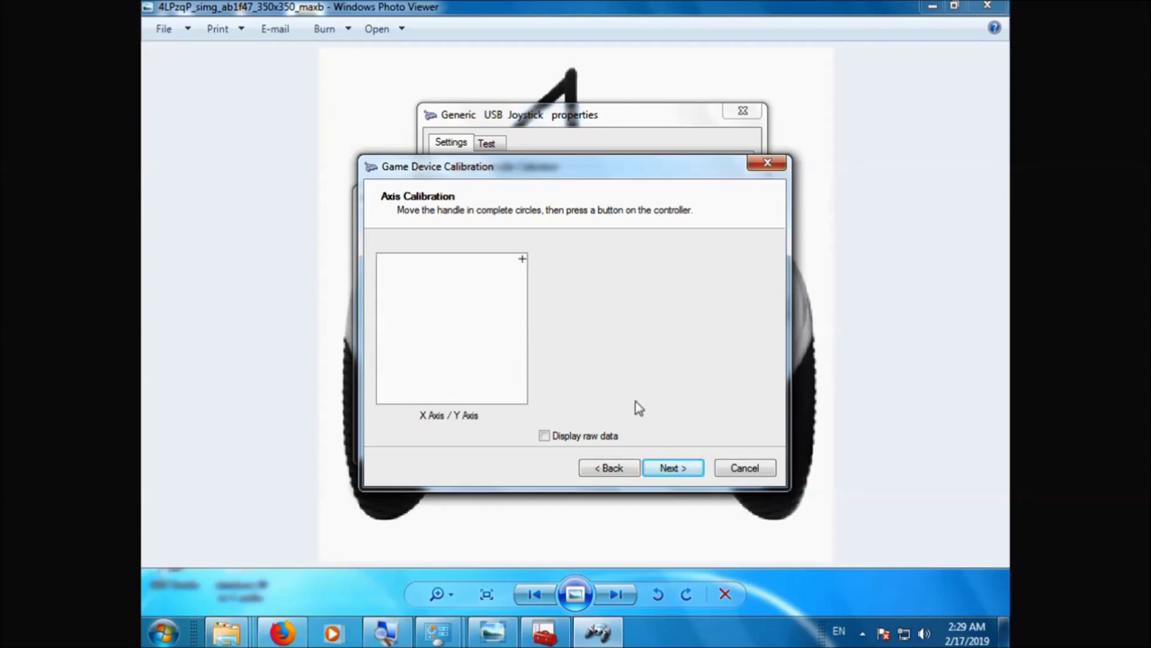
pyautogui.click(654, 466)
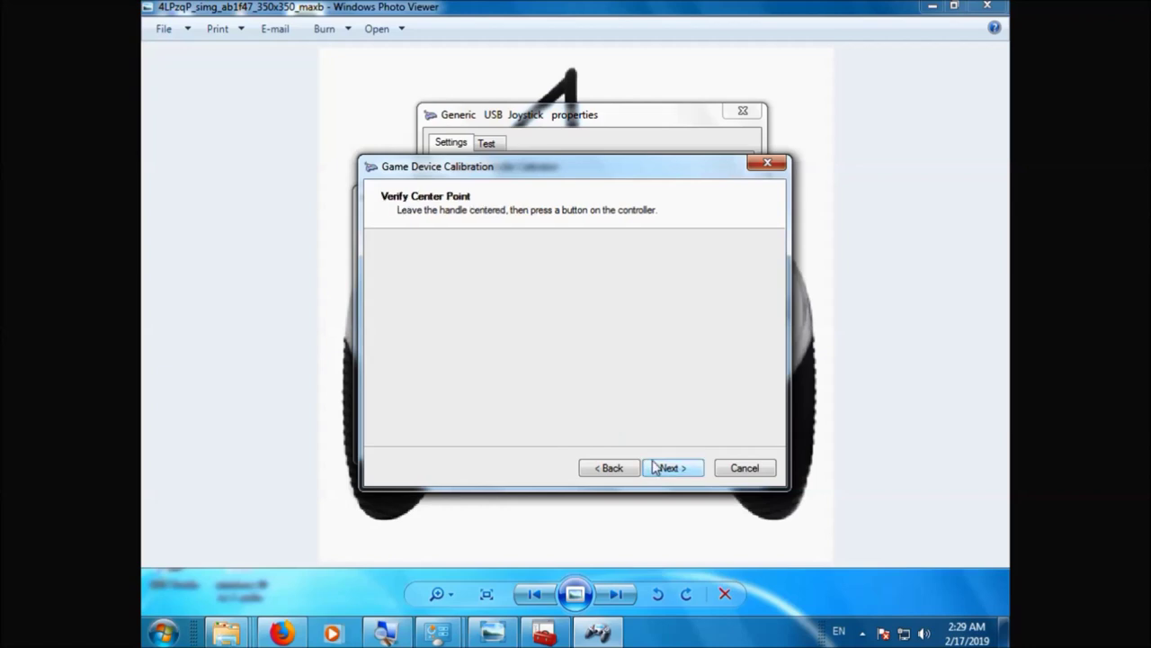
pyautogui.click(657, 468)
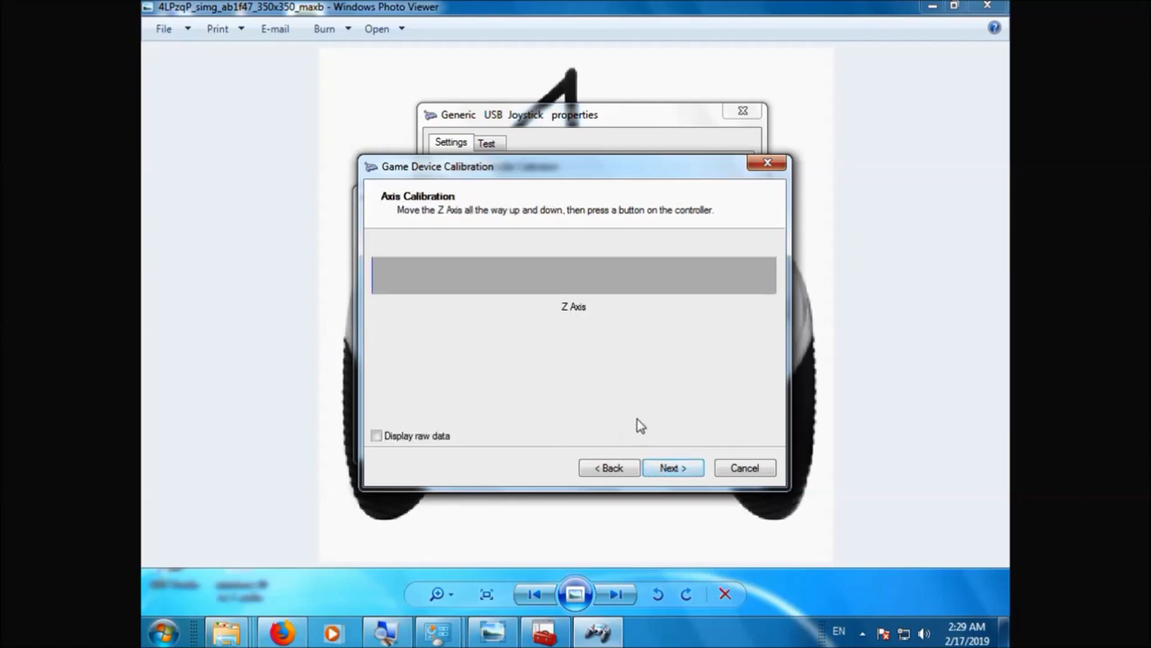
# - Calibrate the Z Axis and Z Rotation of the joystick and finish the calibration wizard
pyautogui.click(661, 468)
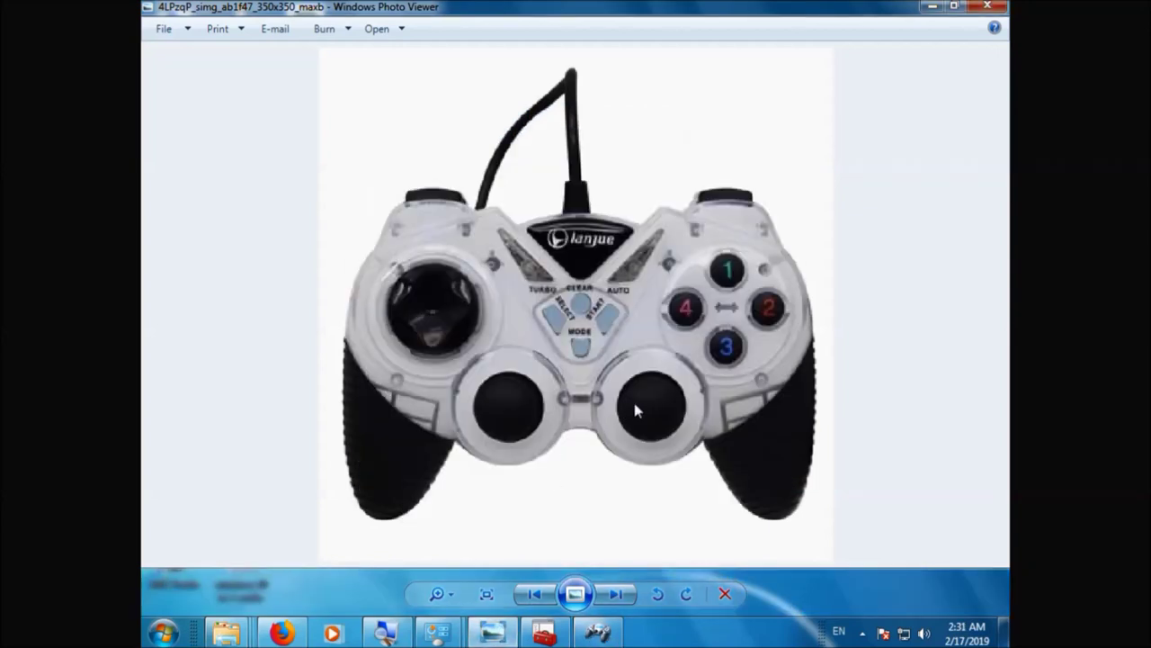
pyautogui.click(599, 631)
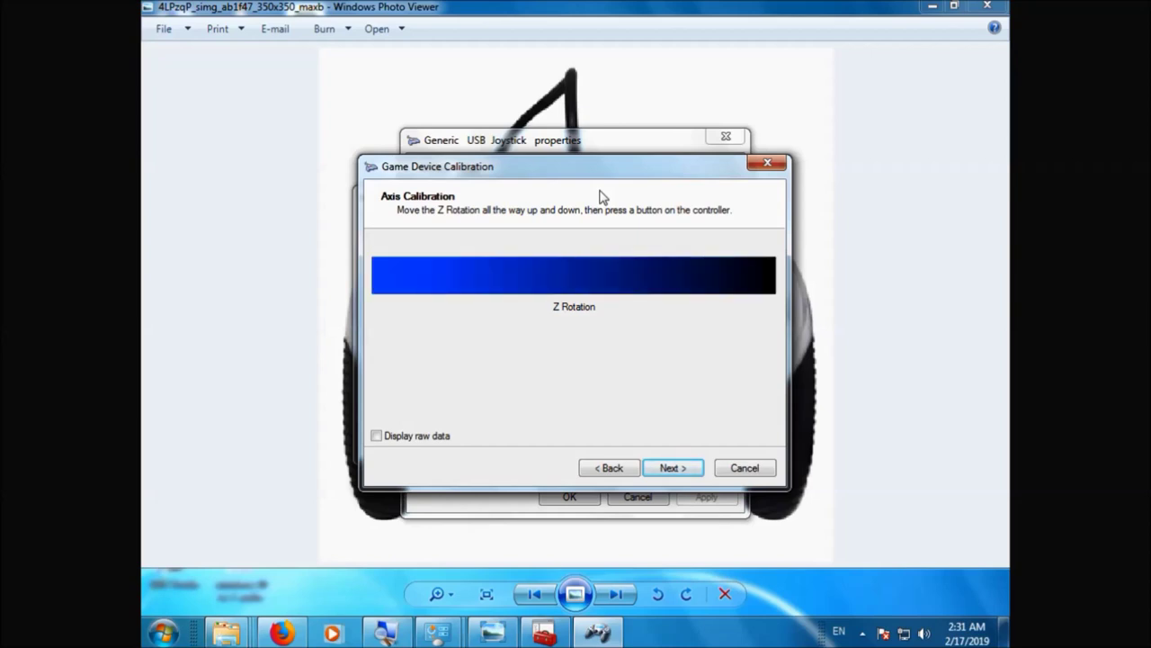
pyautogui.click(666, 469)
pyautogui.click(671, 469)
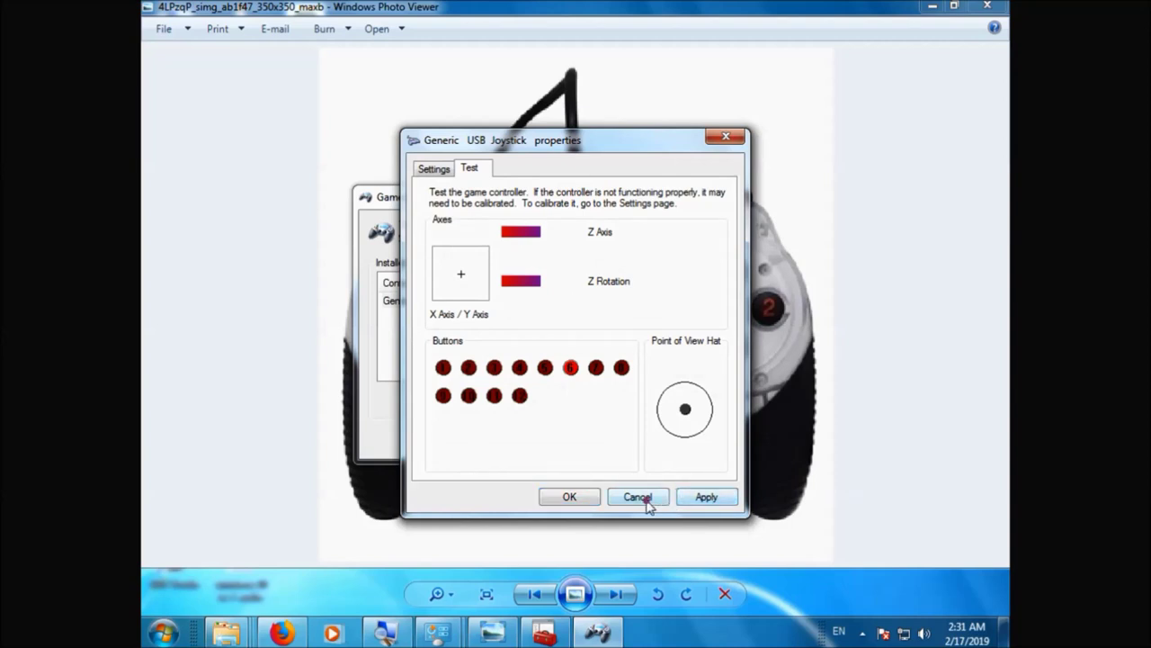
# - Cancel the joystick properties, close the Game Controllers dialog and minimize the gamepad photo
pyautogui.click(637, 496)
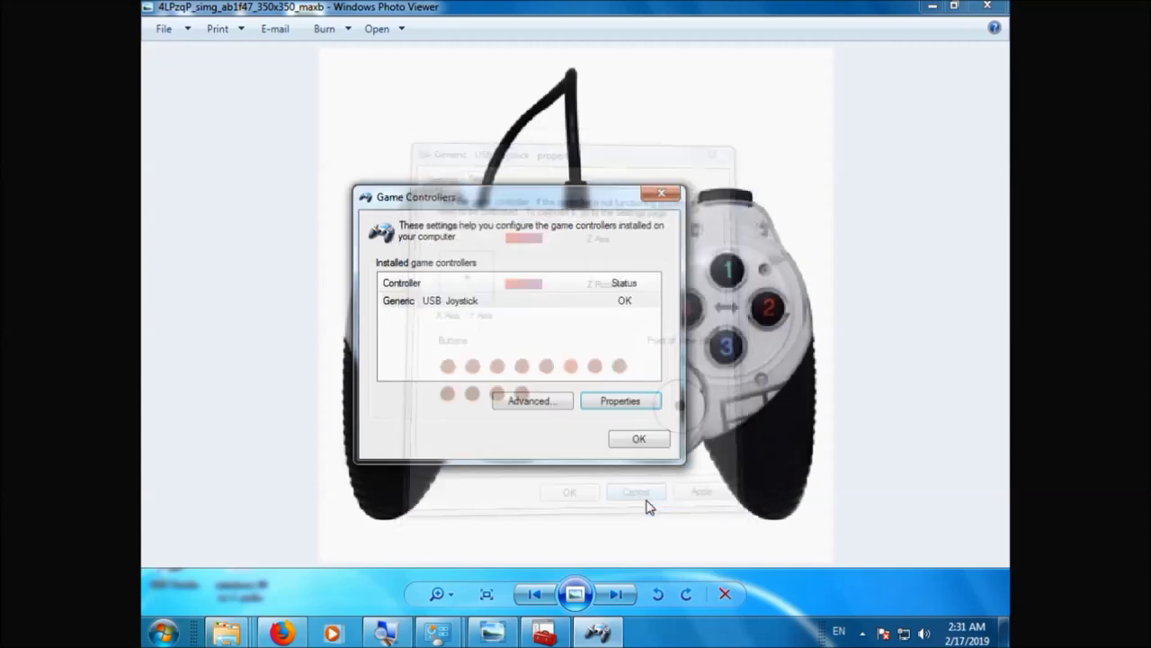
pyautogui.click(648, 442)
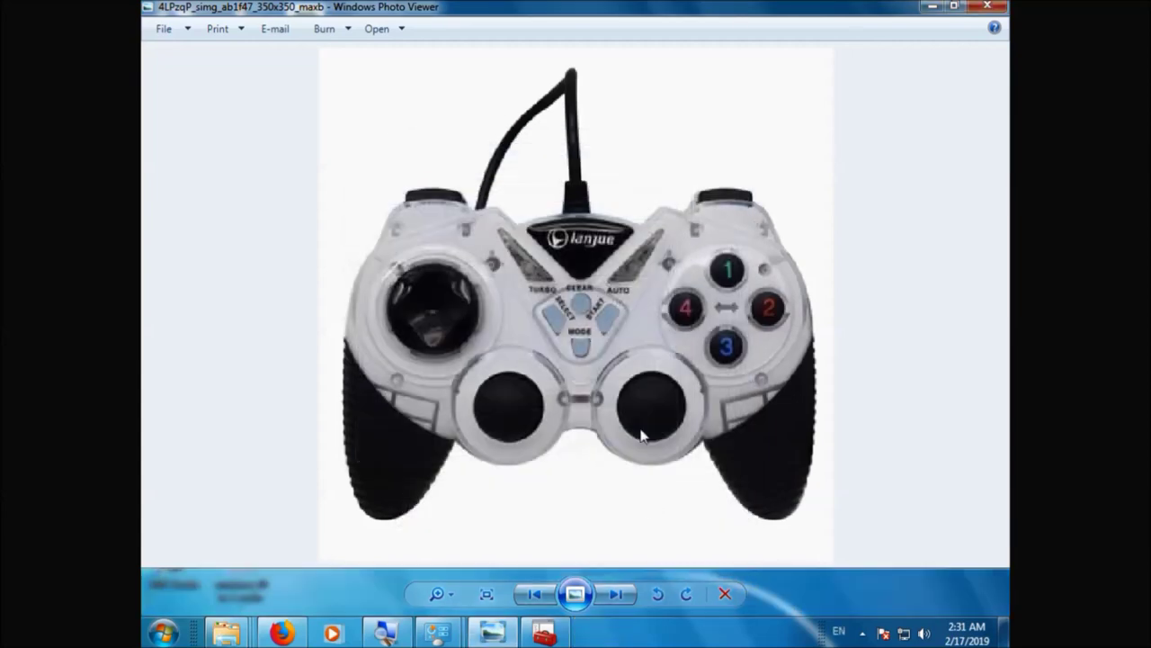
pyautogui.click(929, 7)
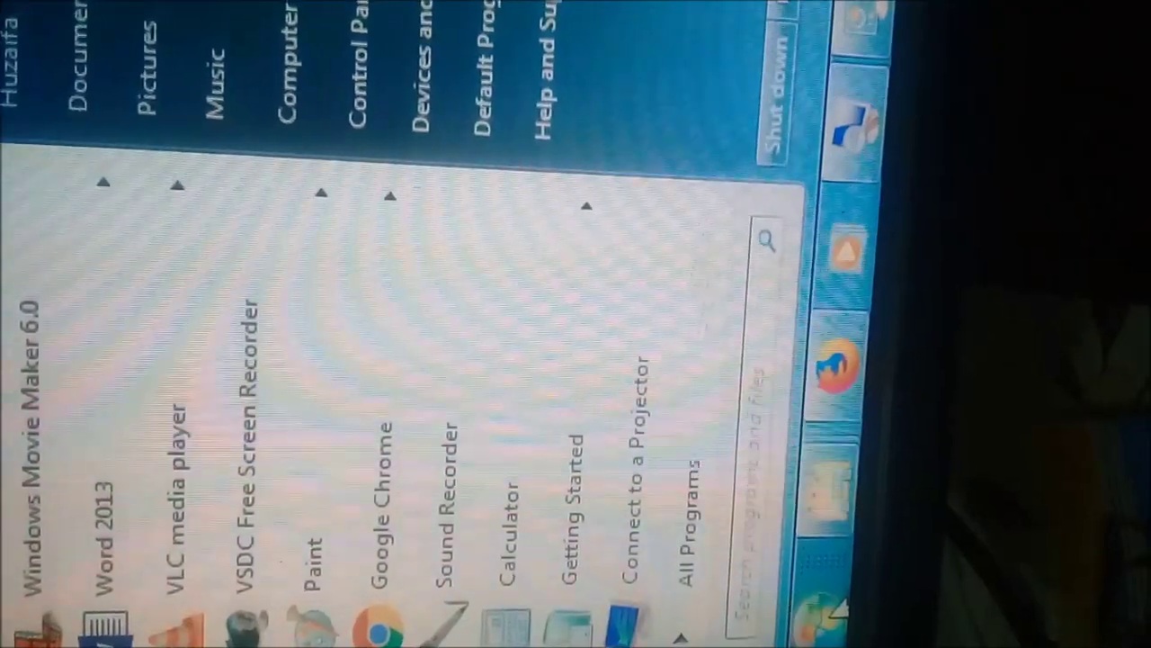
# - Launch TmNationsForever from the list of all programs and start playing from its launcher
pyautogui.click(724, 545)
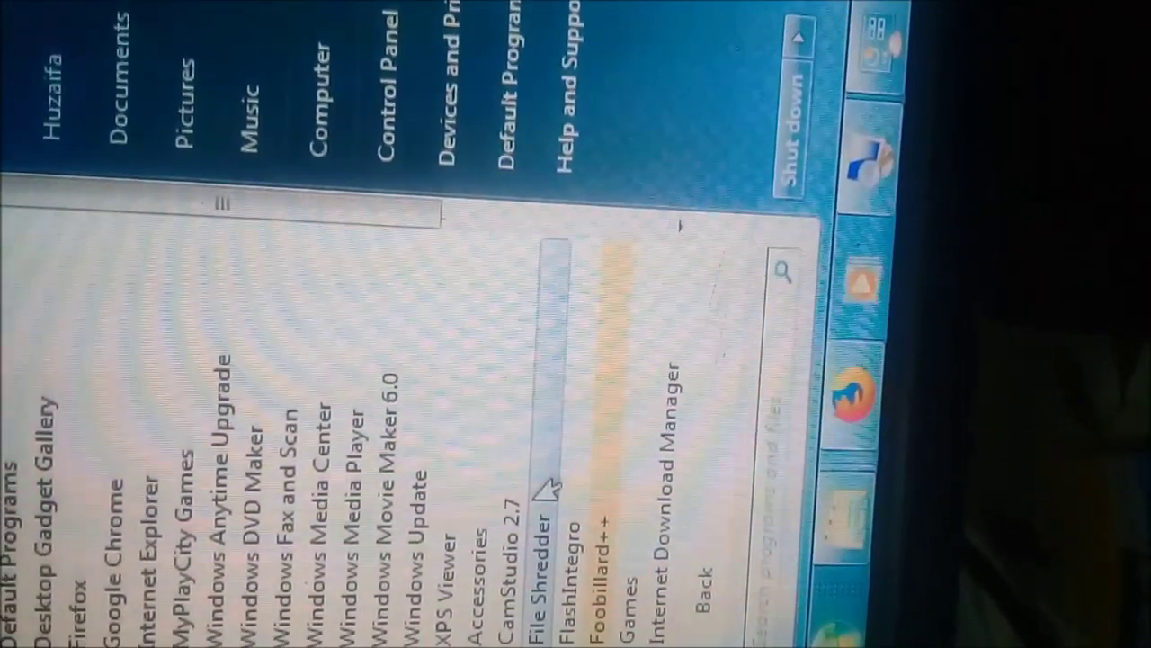
pyautogui.scroll(-4, 499, 477)
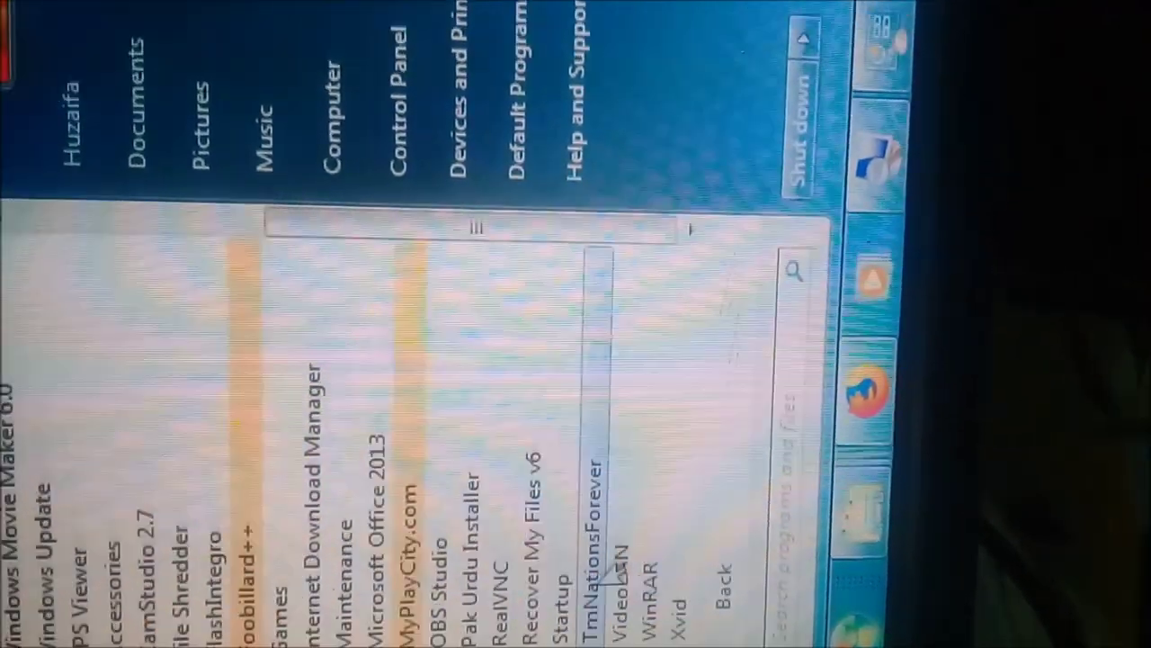
pyautogui.click(584, 504)
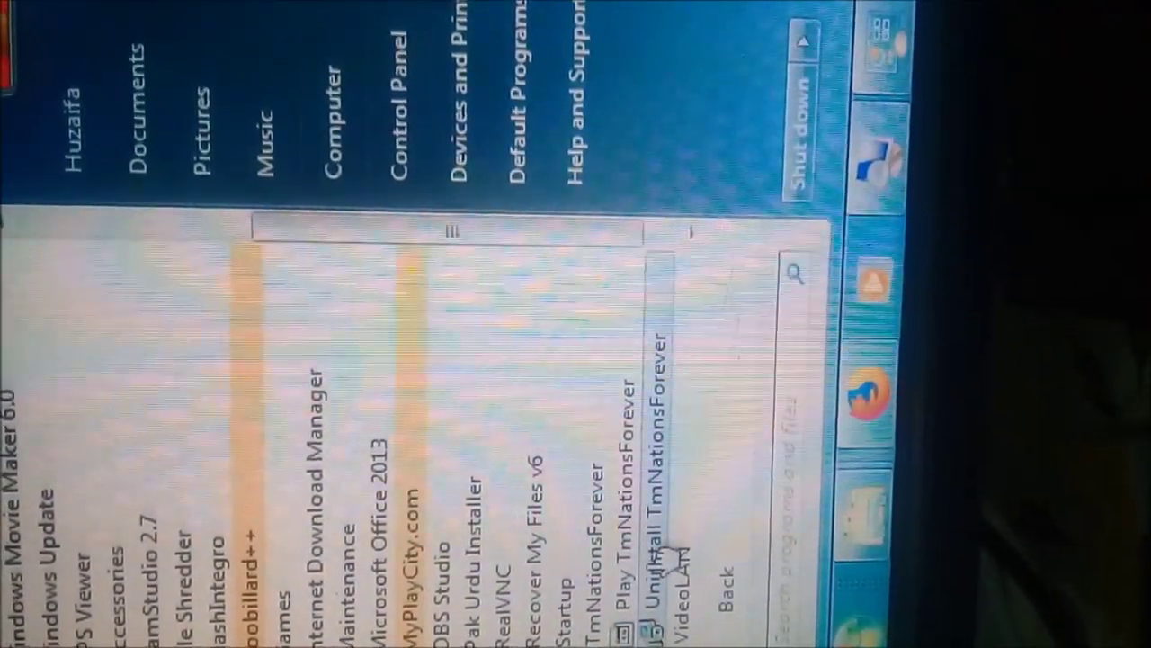
pyautogui.click(627, 540)
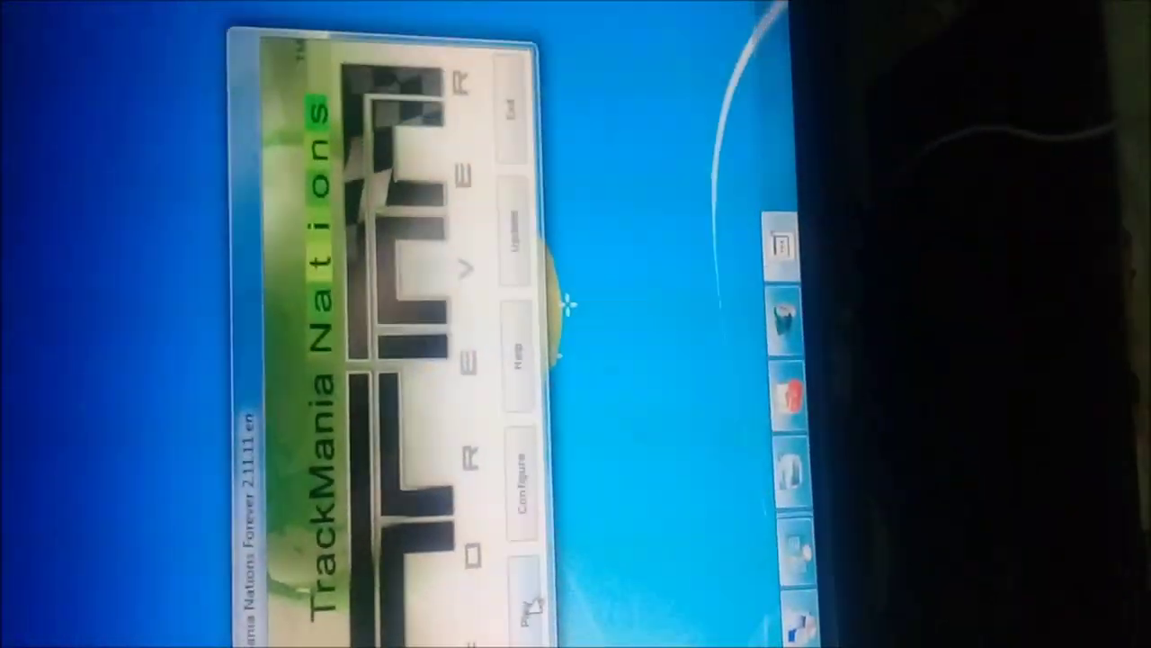
pyautogui.click(509, 477)
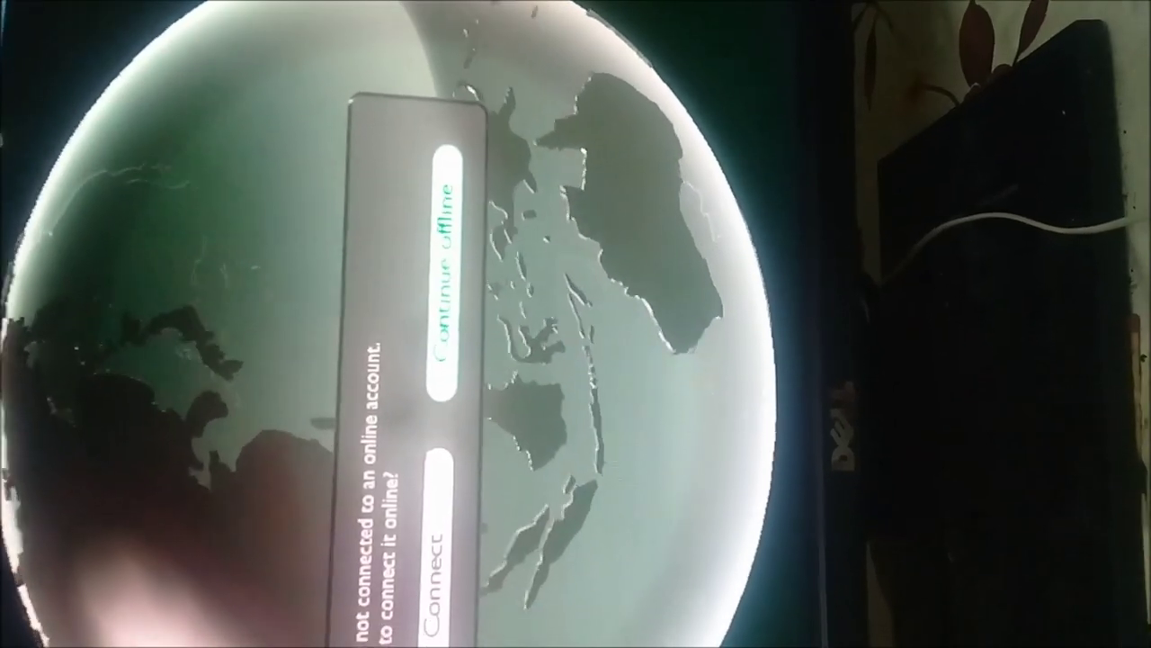
# - Continue offline without connecting an online account and open the Solo mode in TrackMania Nations Forever
pyautogui.press('Return')
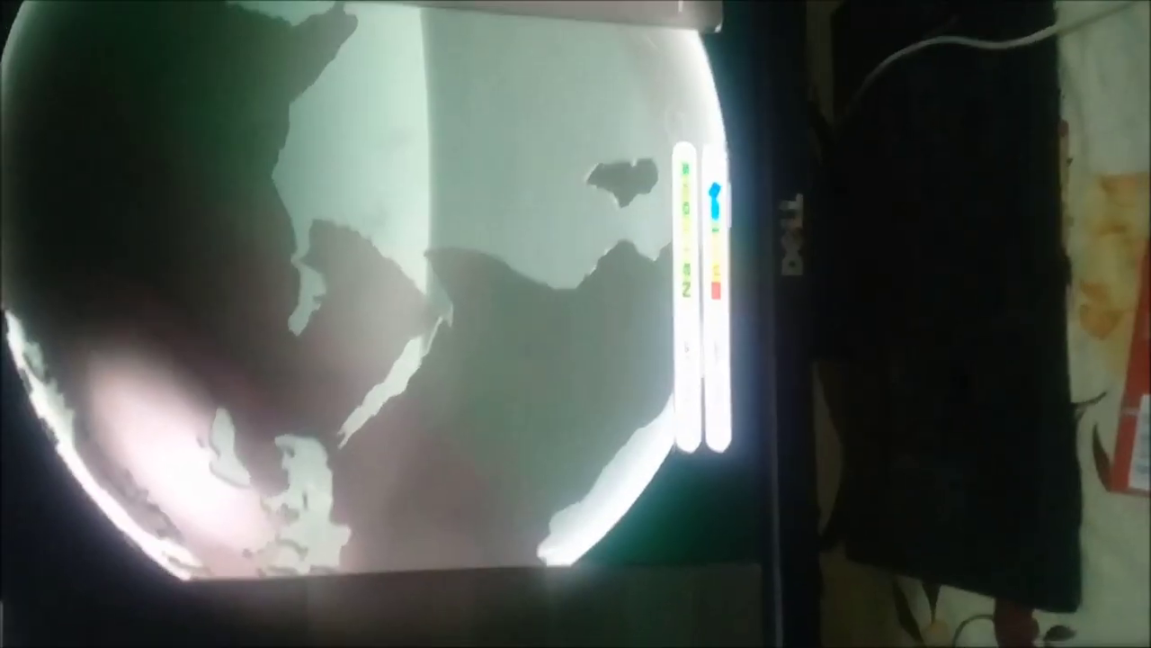
pyautogui.press('Up')
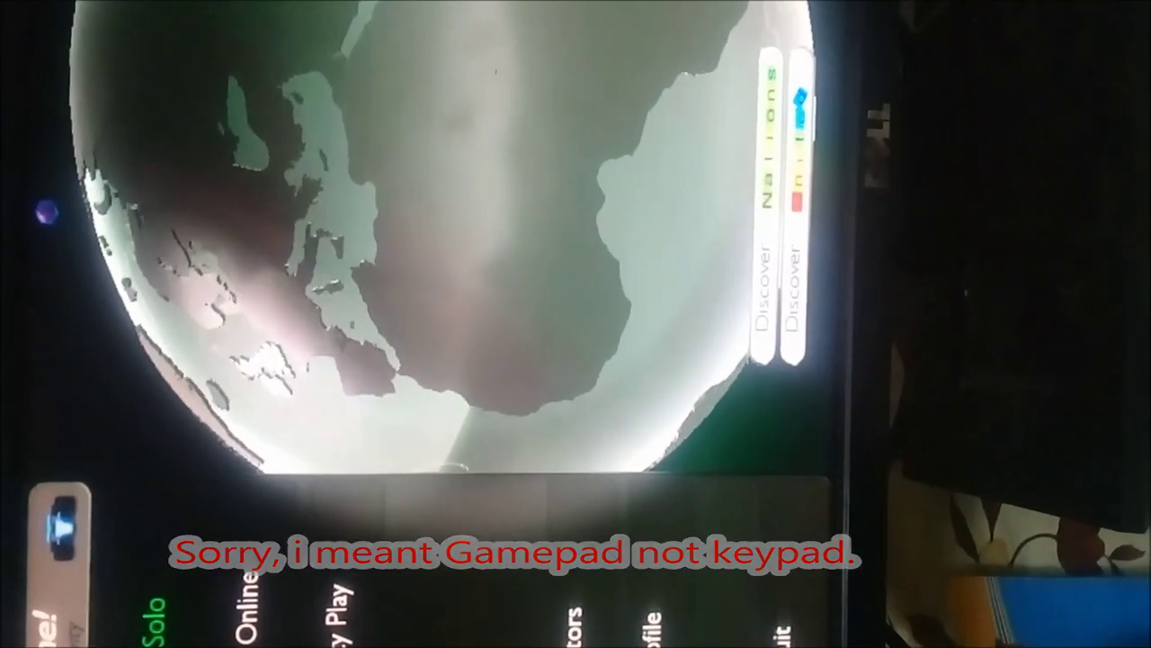
pyautogui.press('Return')
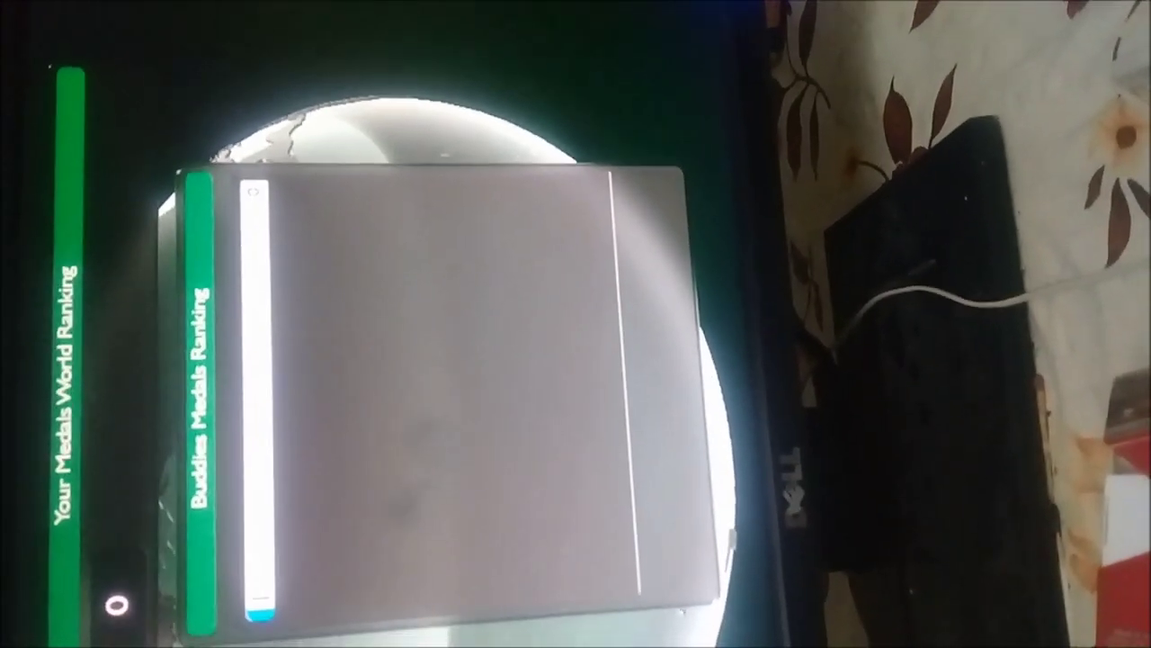
# - Open the Green difficulty's tracks and move the selection to B03-Race
pyautogui.press('Return')
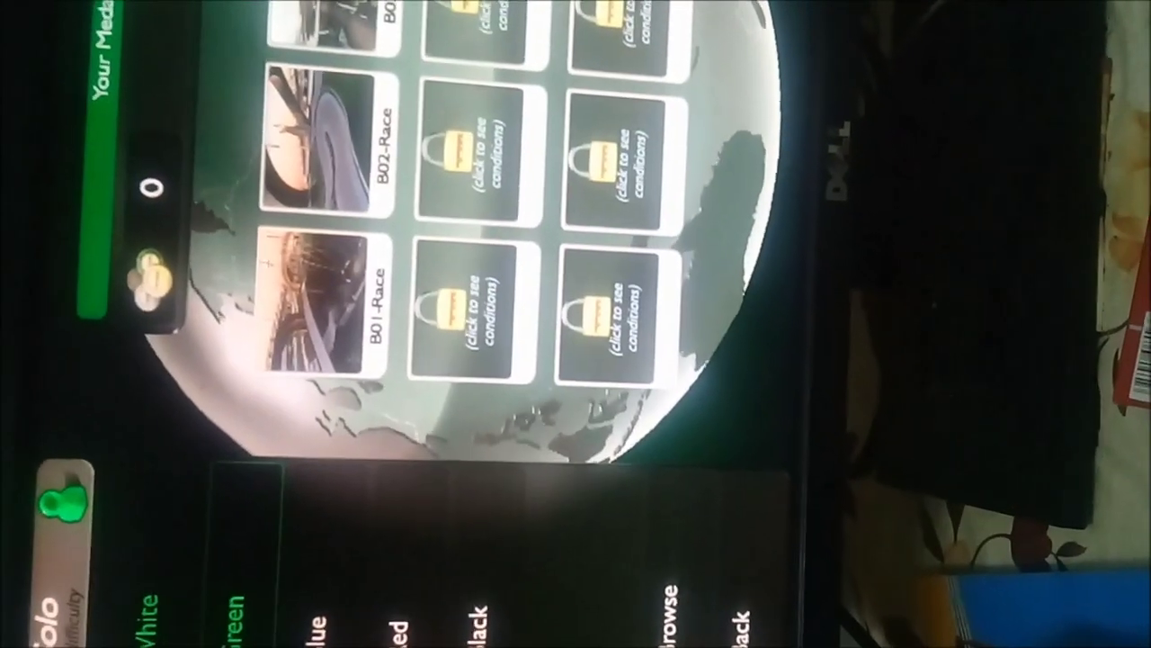
pyautogui.press('Left')
pyautogui.press('Left')
pyautogui.press('Left')
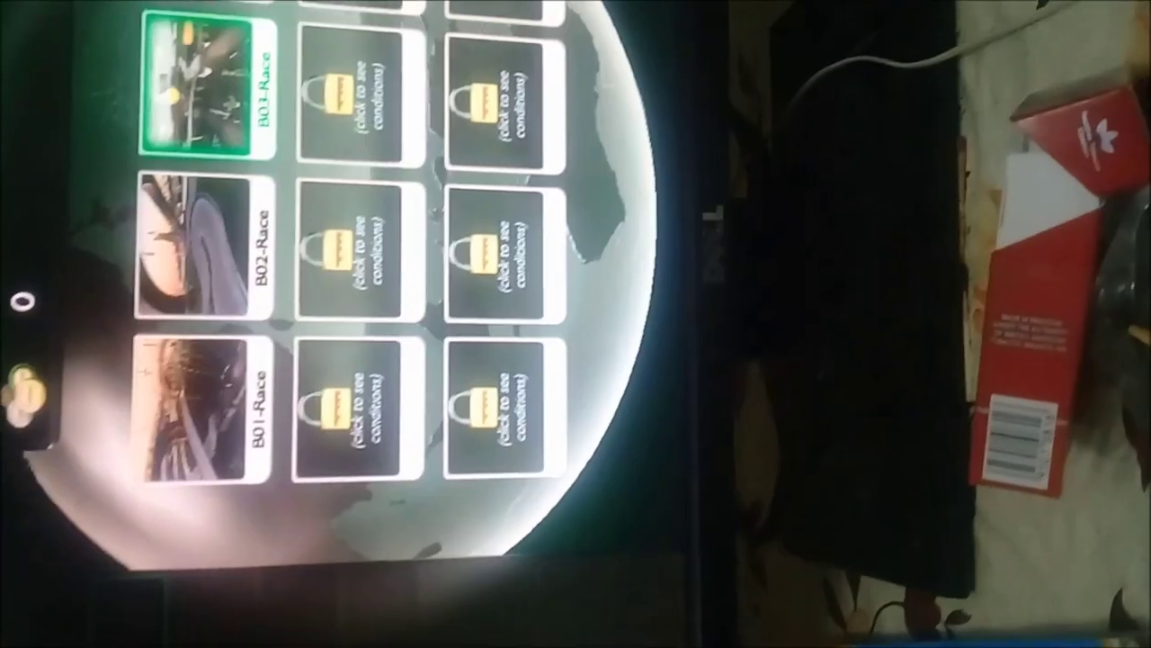